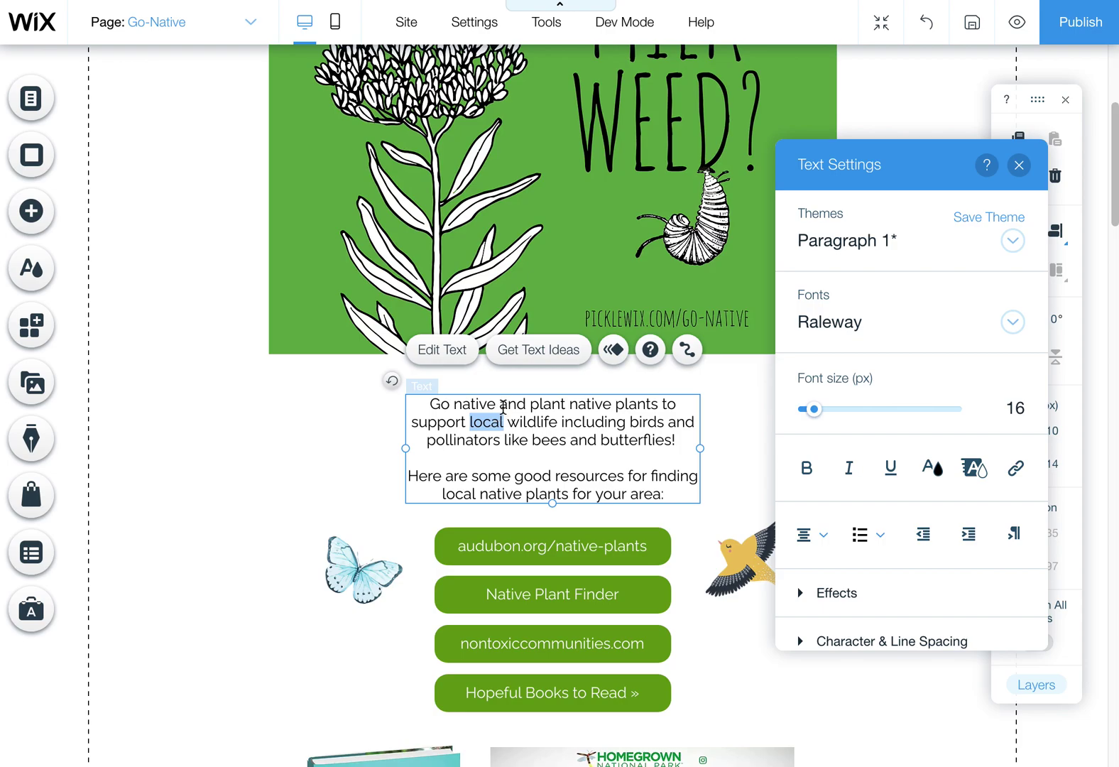
Edit the intro paragraph with the caret placed right after 'Go native'.
click(501, 406)
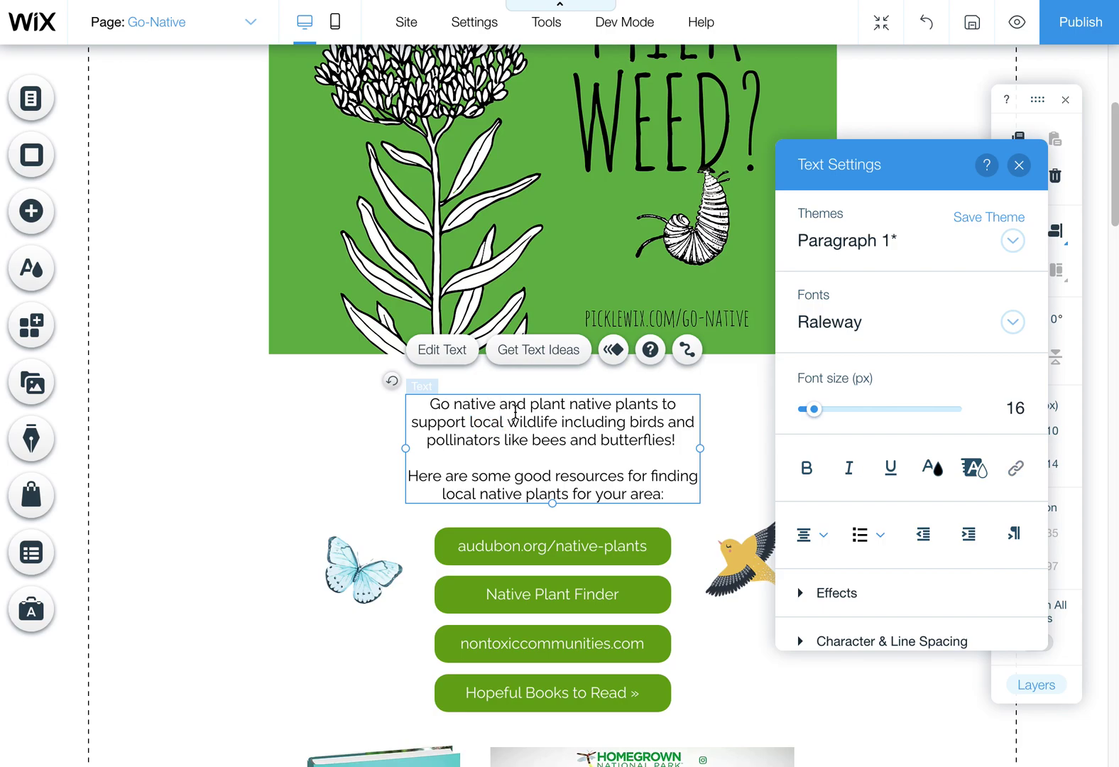
click(291, 414)
click(499, 425)
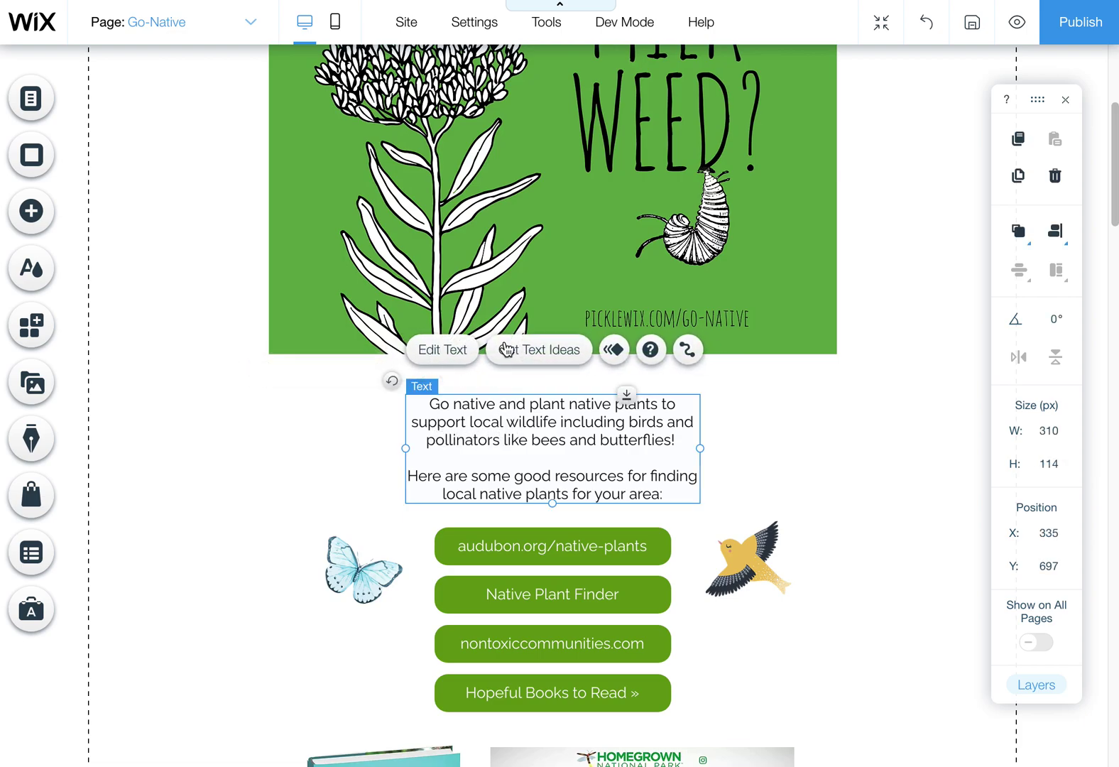
double_click(547, 441)
click(496, 405)
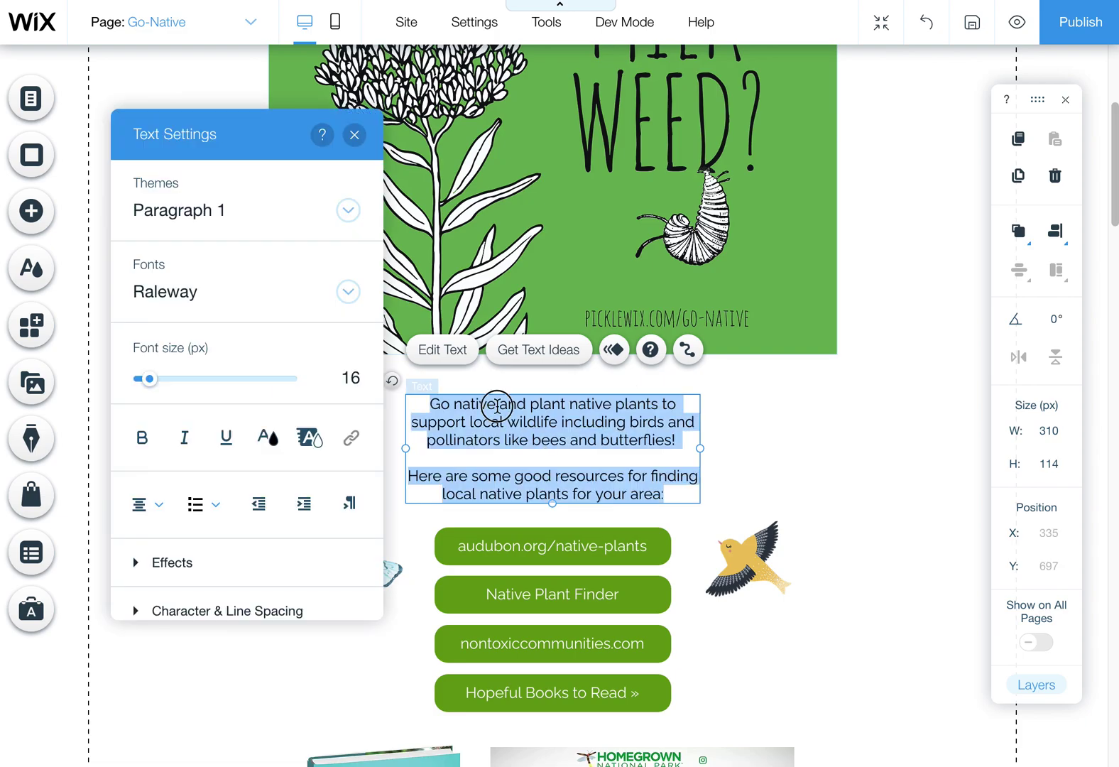
click(506, 410)
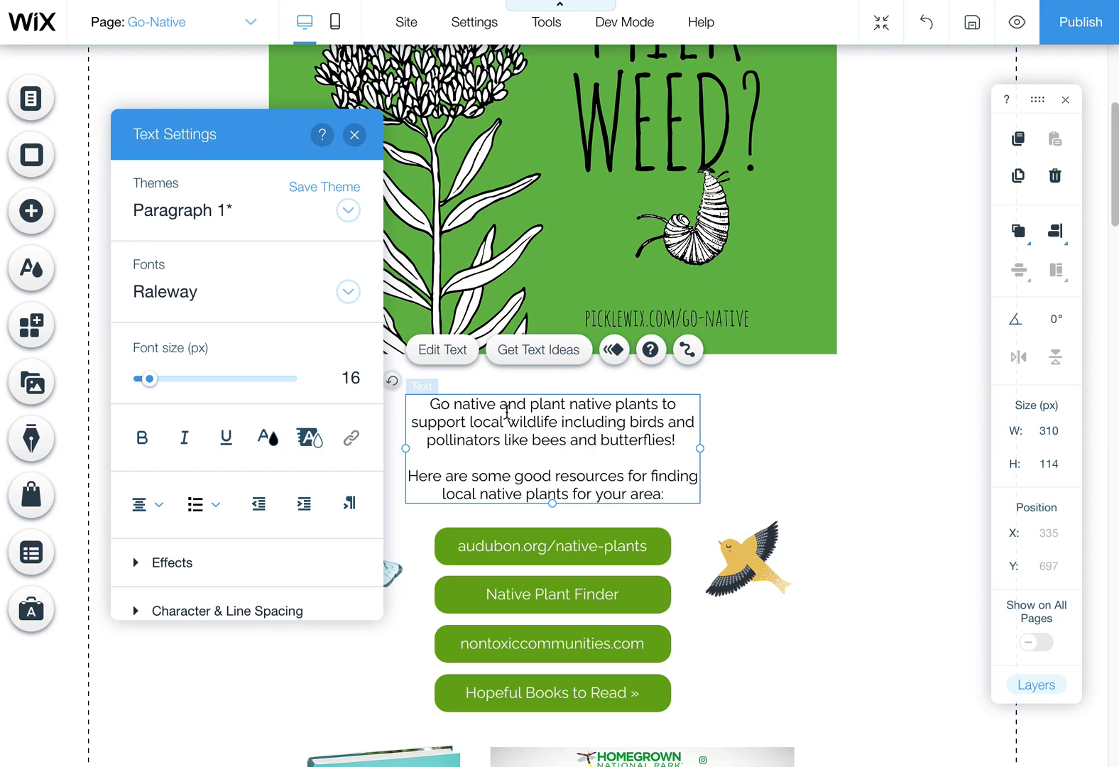
Insert two ™ symbols followed by 0174 after 'Go native'.
text(™)
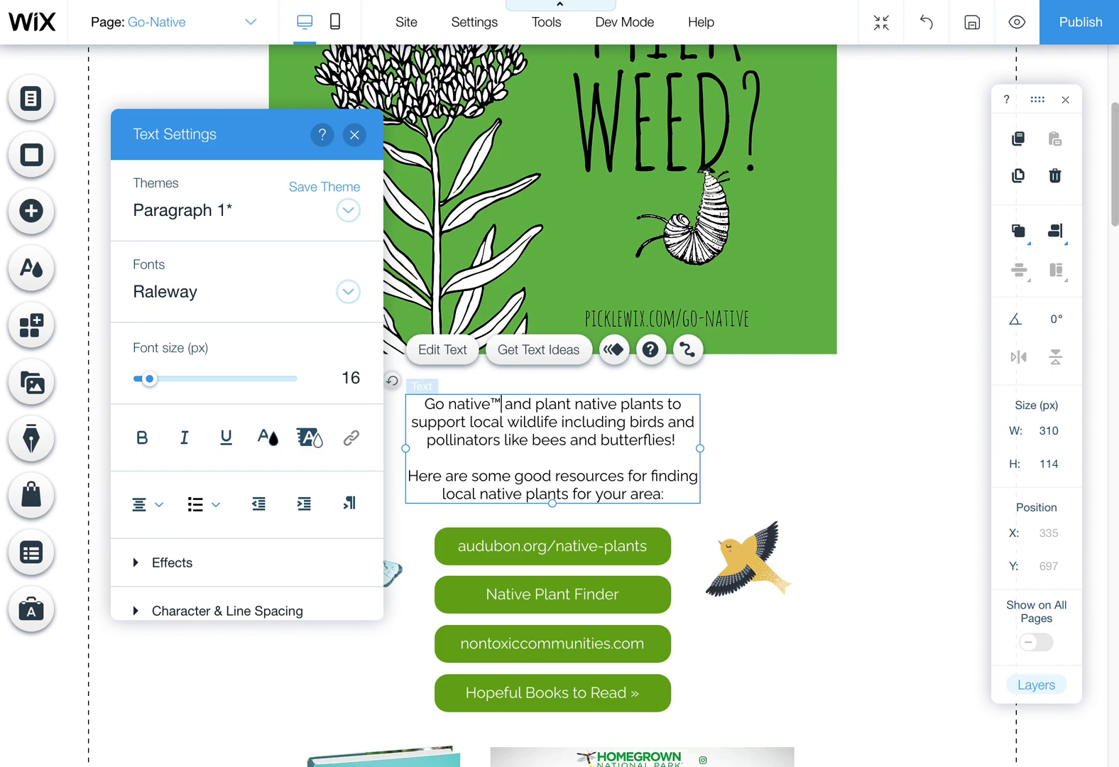
text(™)
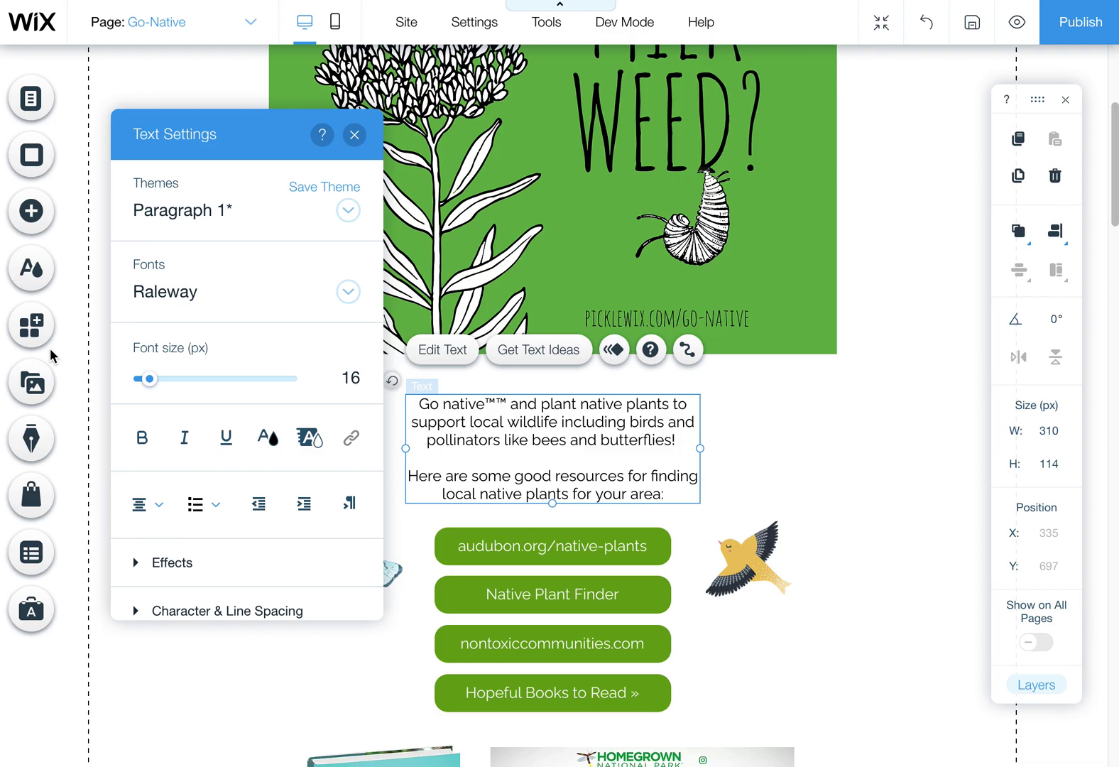
text(0174)
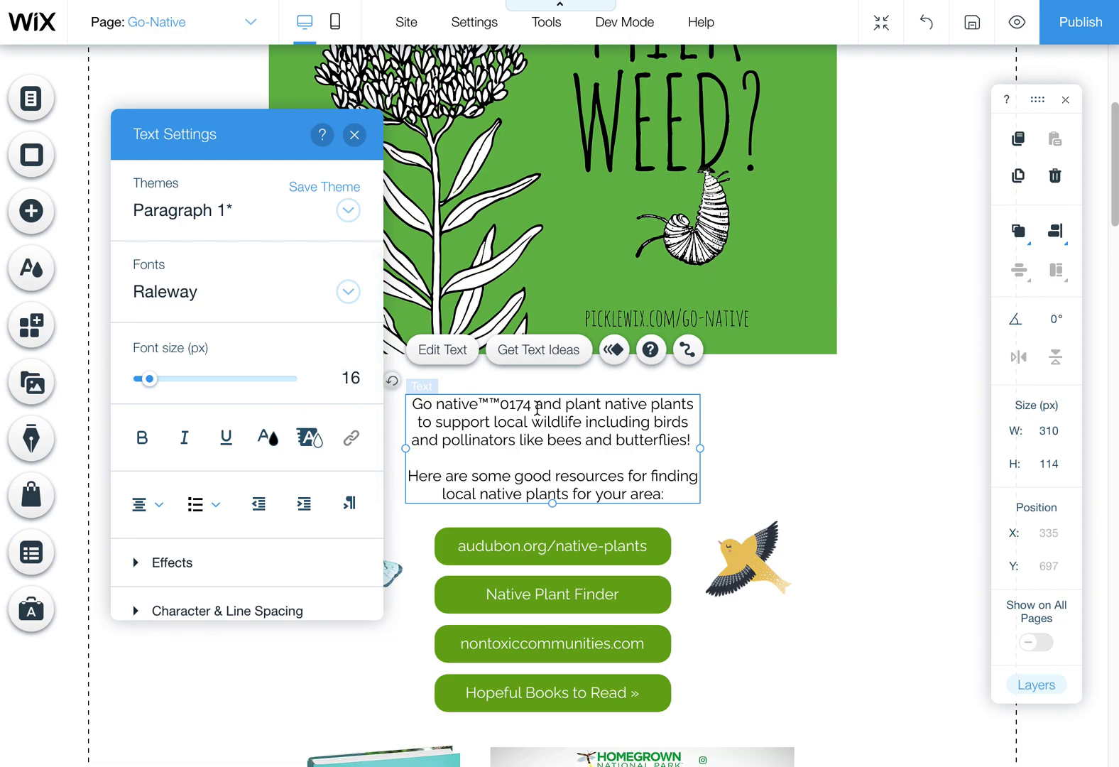
Delete the stray 0174 and try out various Option-key symbol characters after 'Go native'.
drag(532, 404, 500, 403)
key(BackSpace)
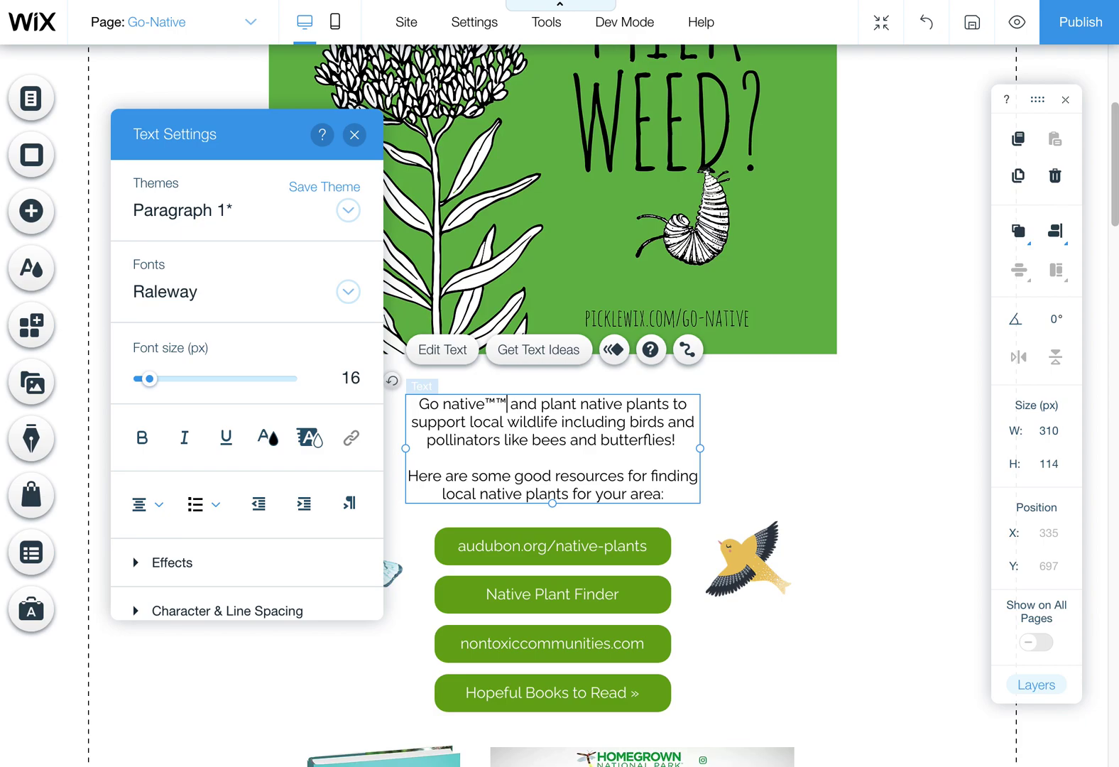
text(¶•ªª)
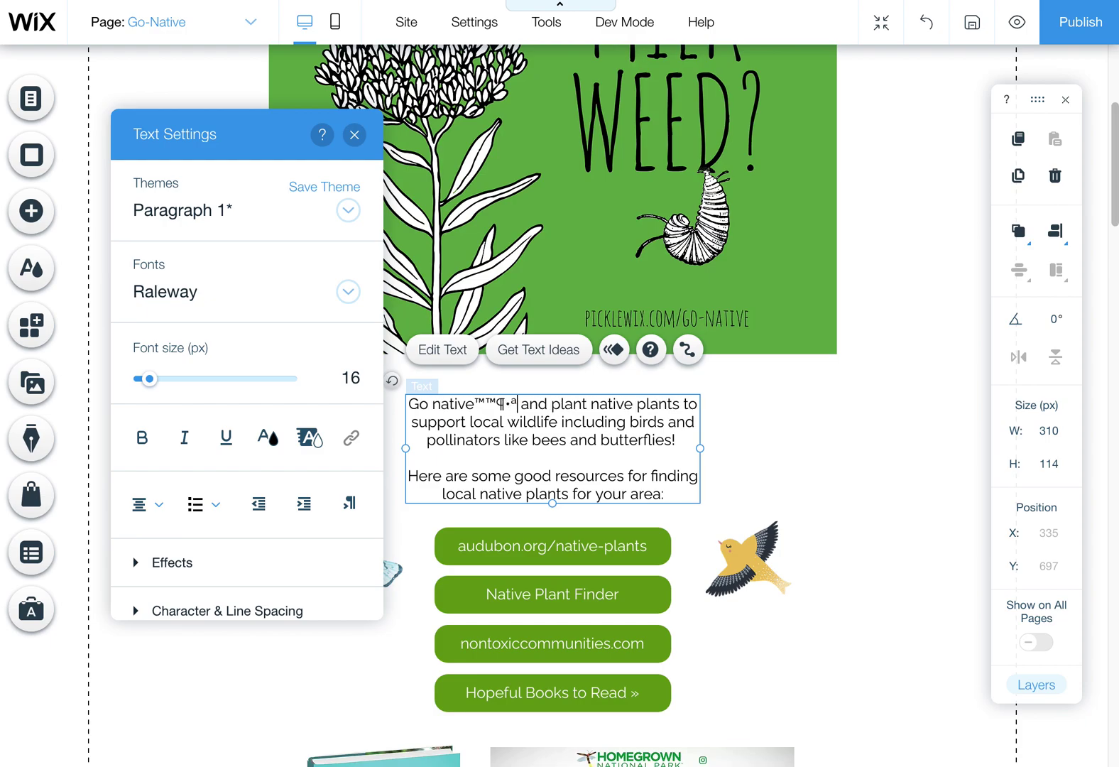
text(†¥¨)
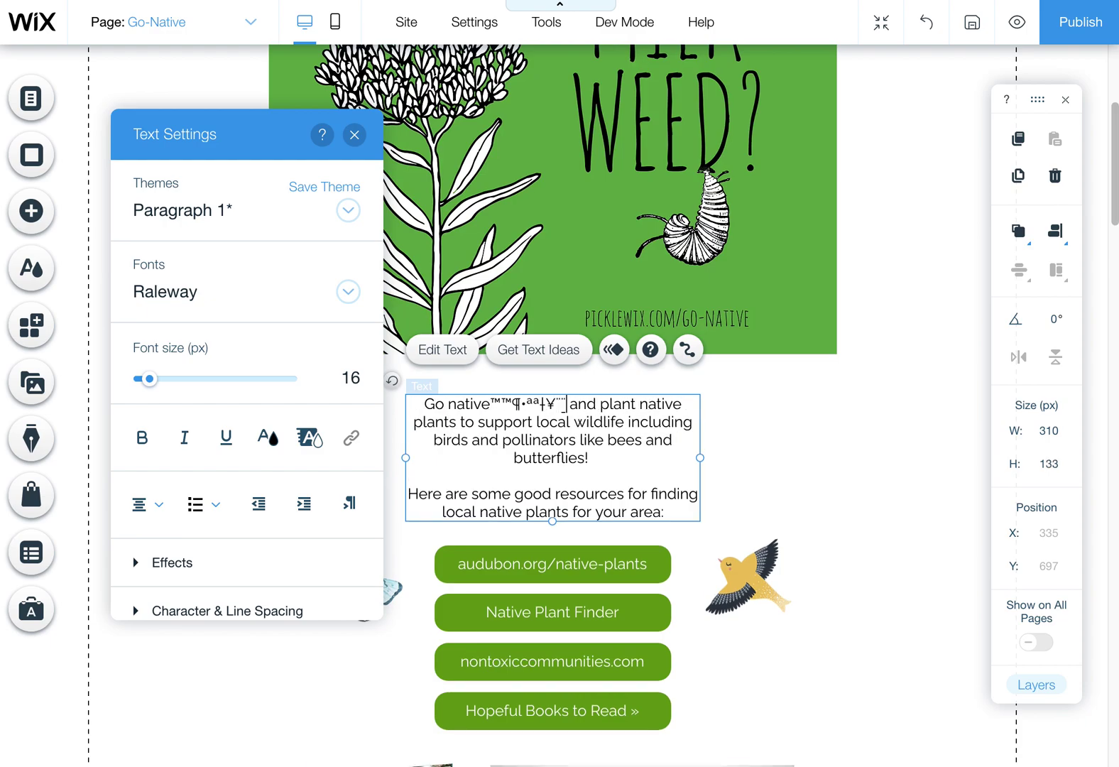
text(¨œ∑´®†¥)
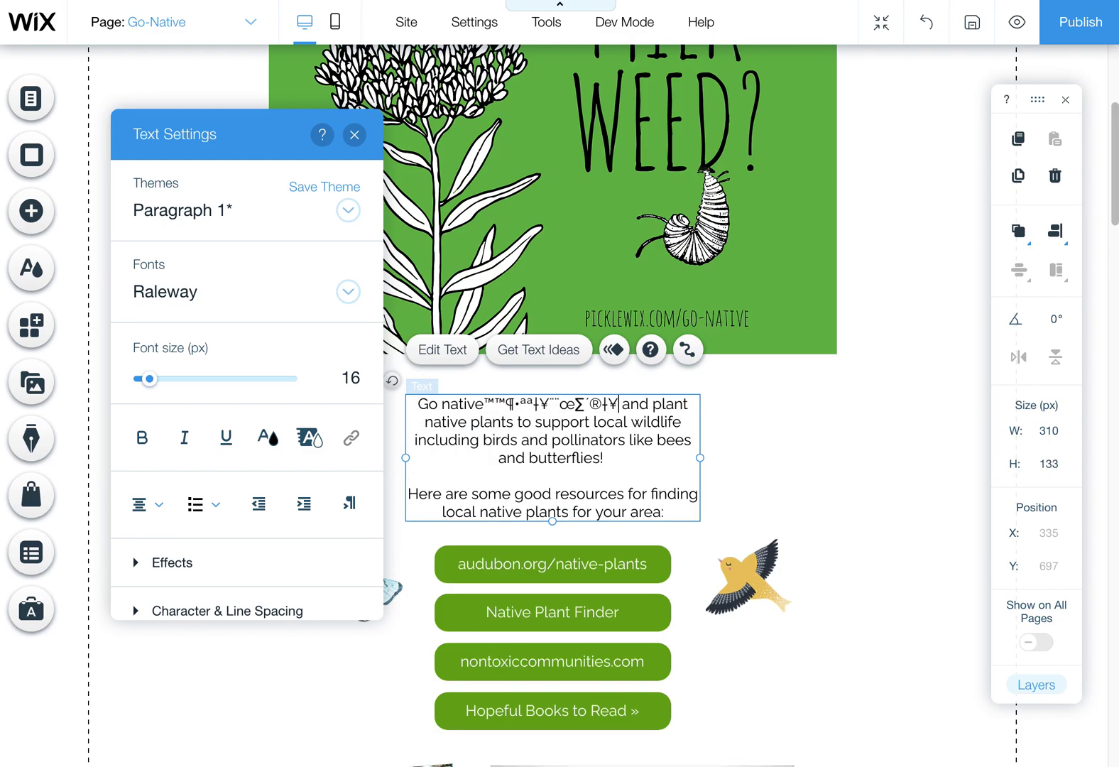
key(BackSpace)
key(BackSpace)
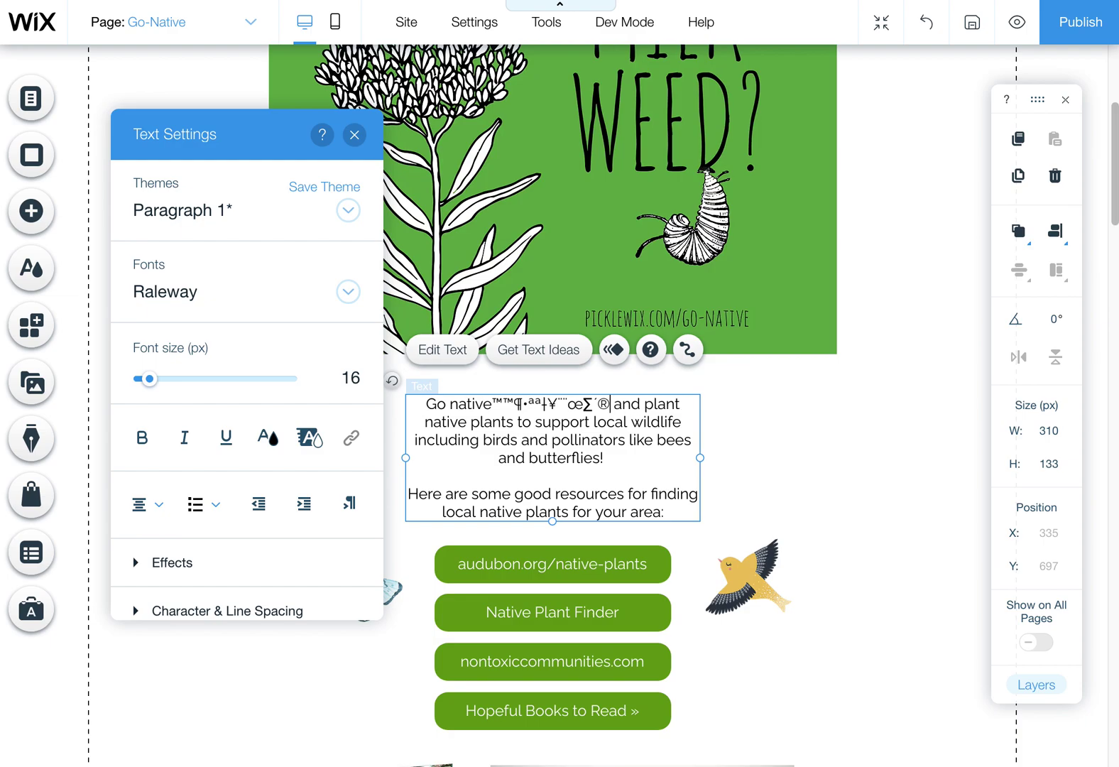
text(åß∂ƒ©˙∆≠)
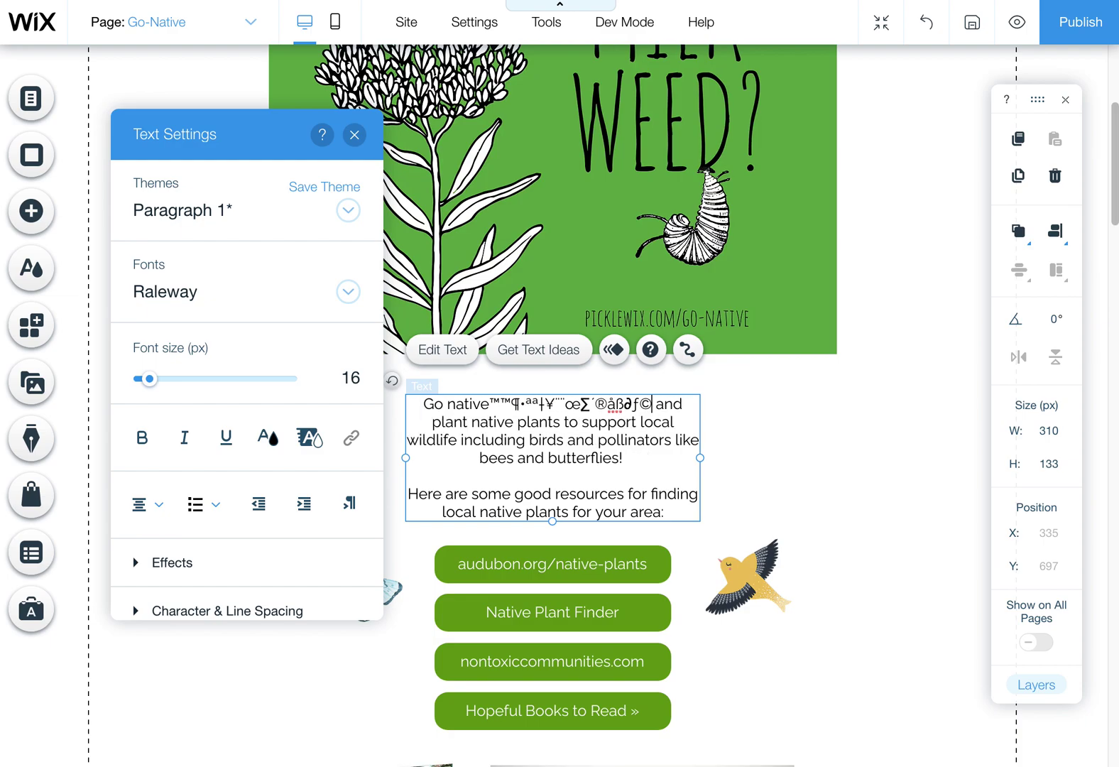
key(BackSpace)
key(BackSpace)
key(BackSpace)
text(˙)
text(∆˚©)
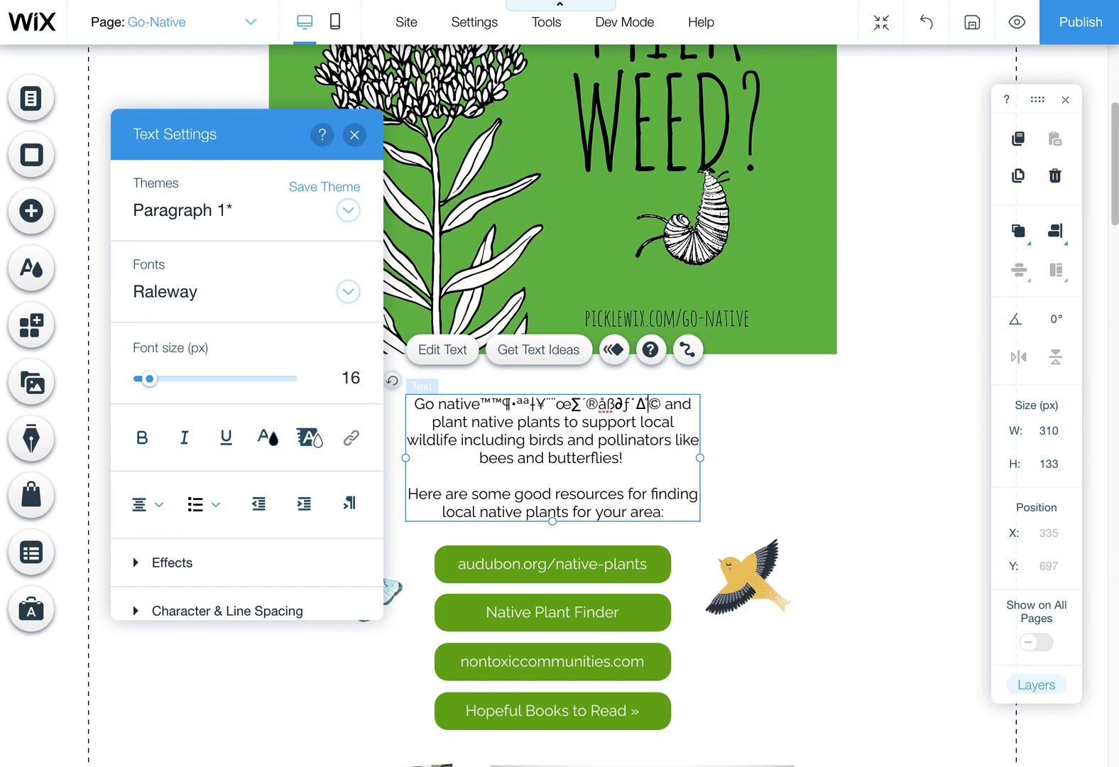
text(©)
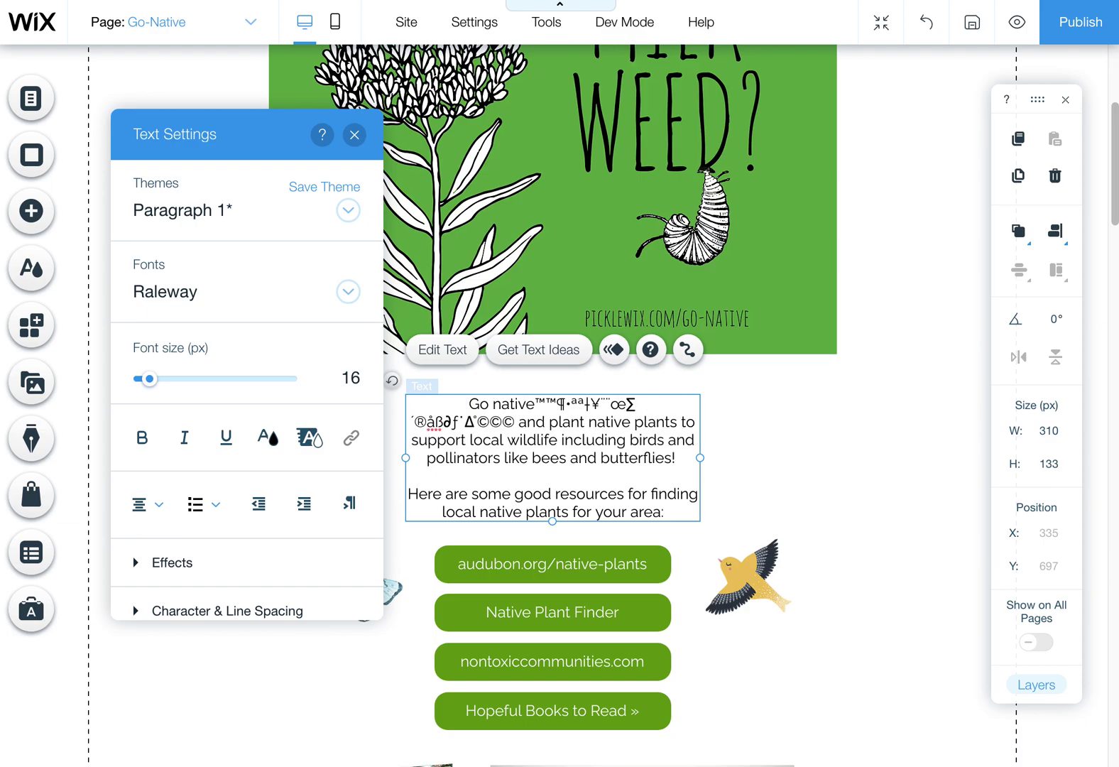
text(©©)
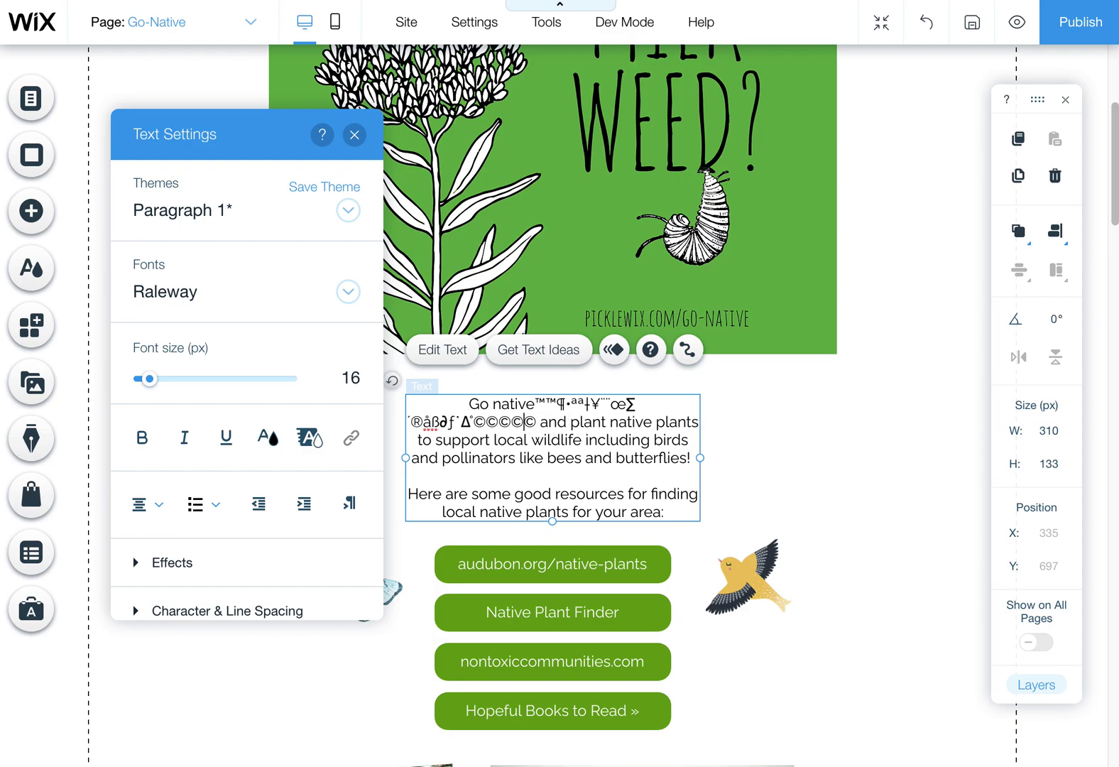
Delete all the garbled symbols so the paragraph reads 'Go native and plant' again.
drag(537, 422, 497, 402)
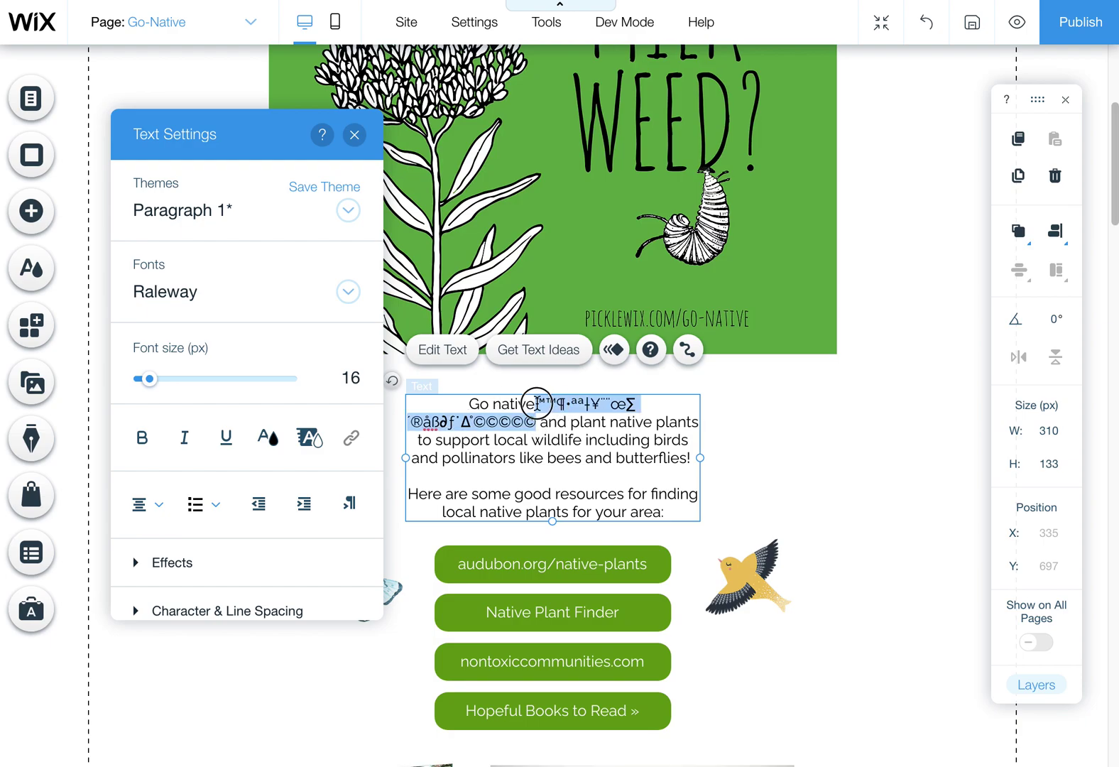
key(BackSpace)
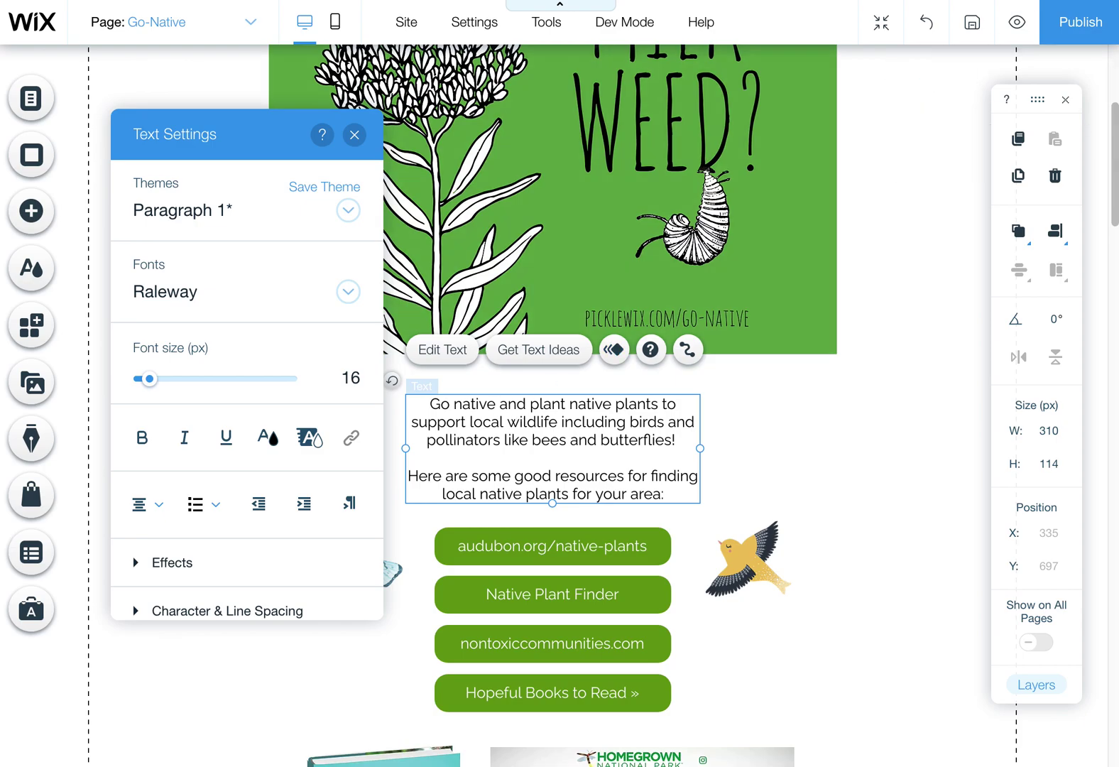
key(super+t)
Search Google for 'trademark symbol'.
click(370, 300)
text(tr)
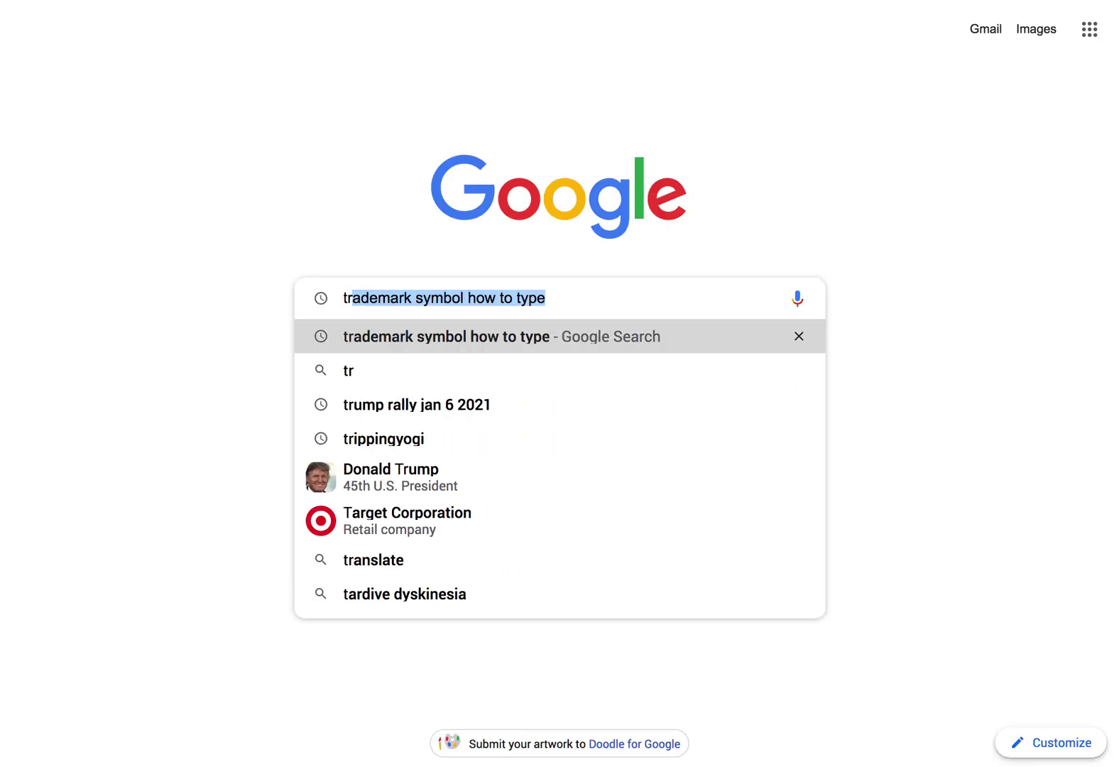
text(ademark symbol)
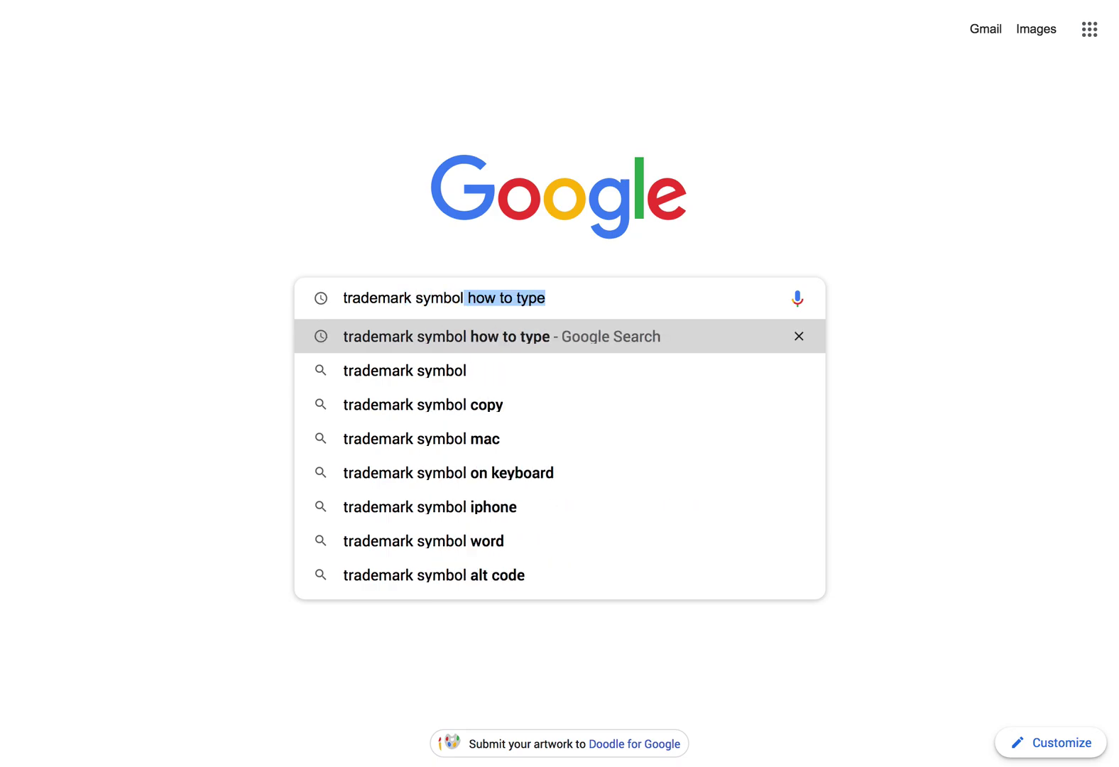
key(Return)
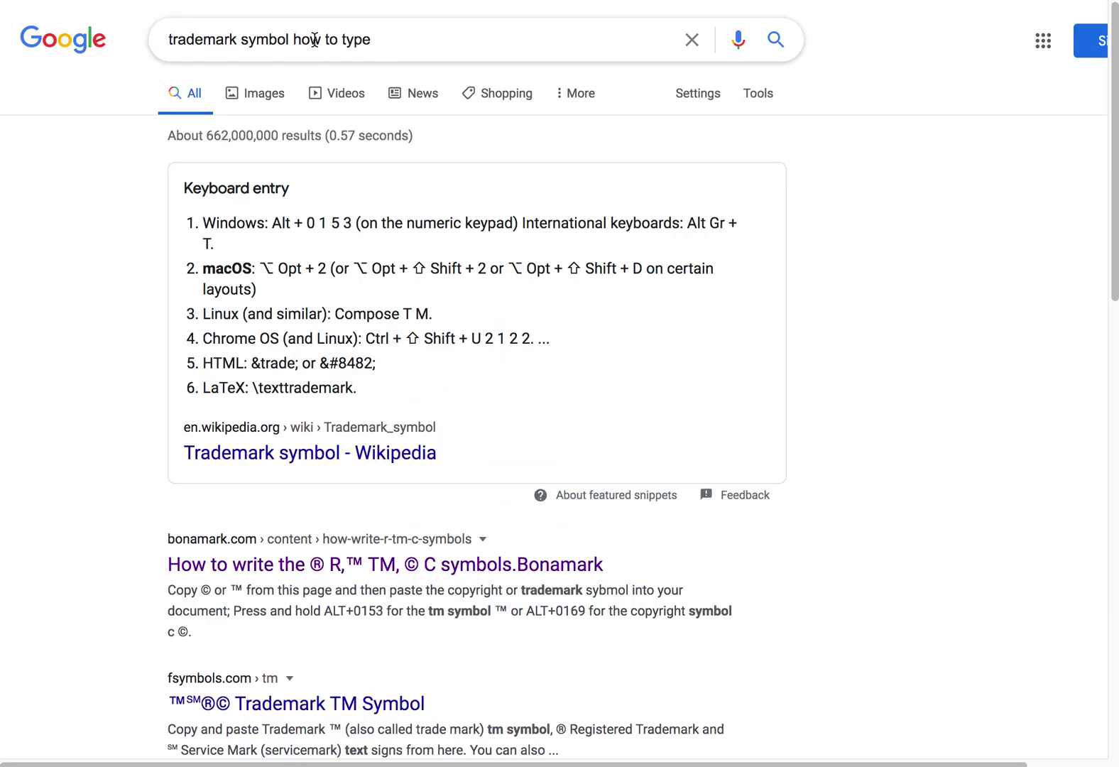
drag(288, 40, 427, 52)
key(BackSpace)
key(Return)
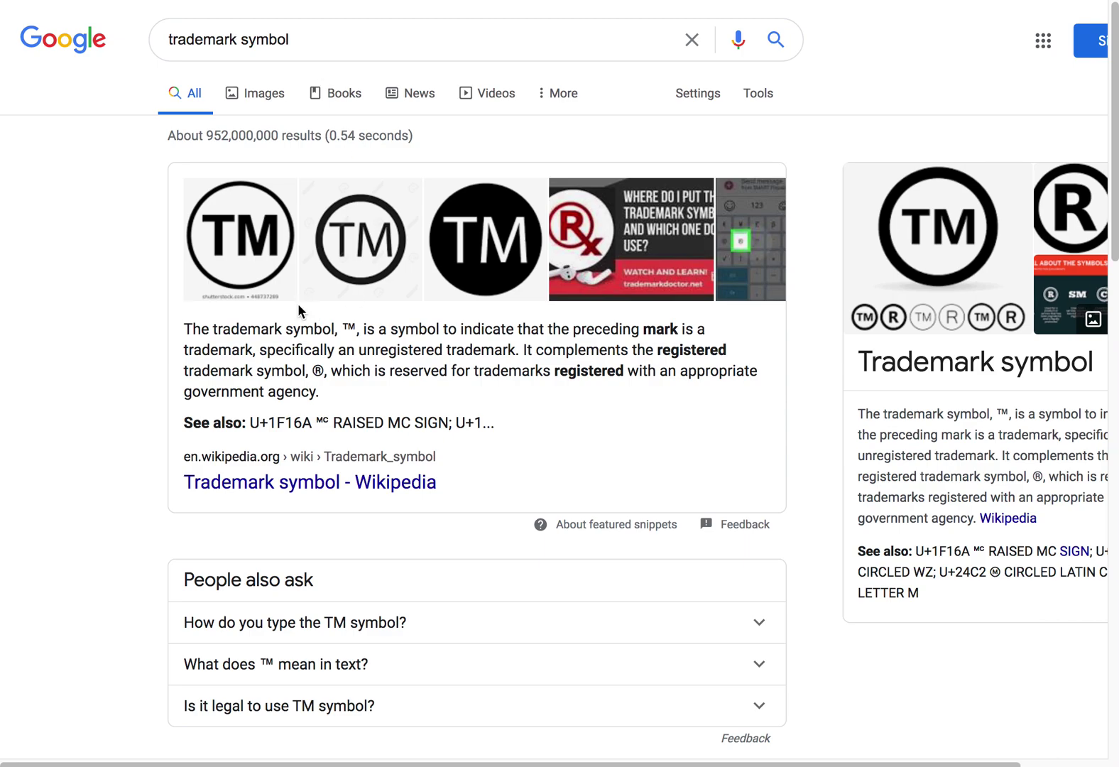
Select the ™ character in the bonamark result snippet.
double_click(347, 326)
key(ctrl+c)
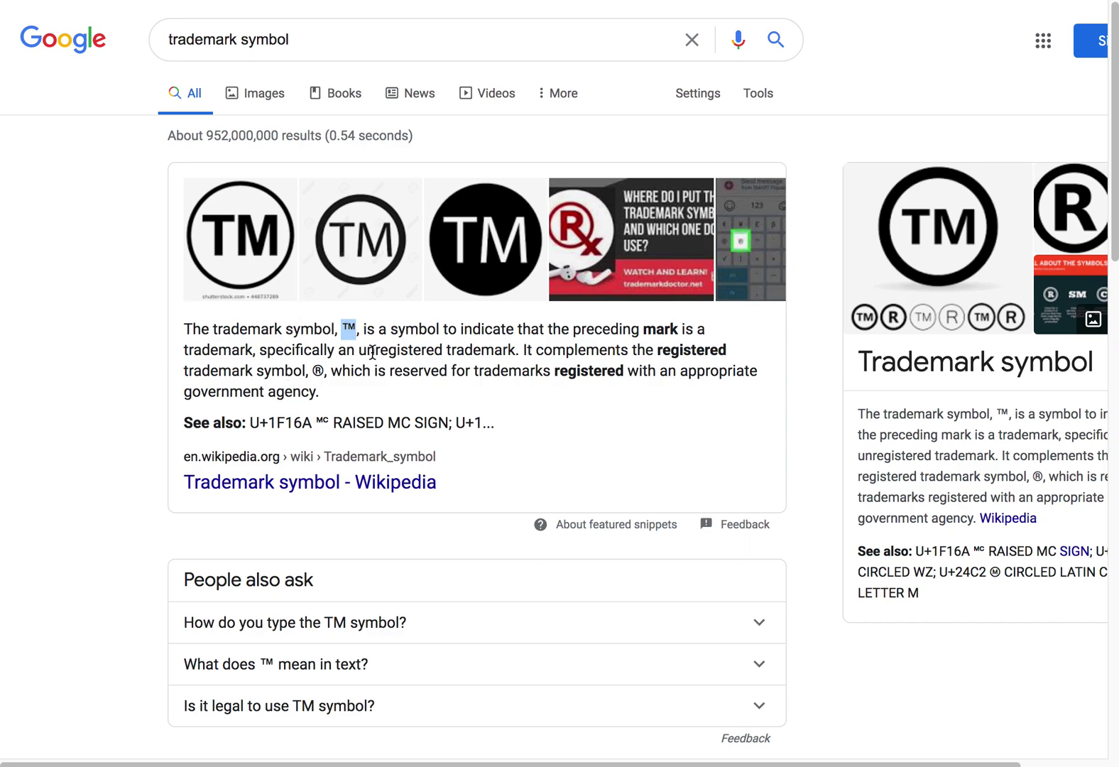
scroll(394, 469, down, 4)
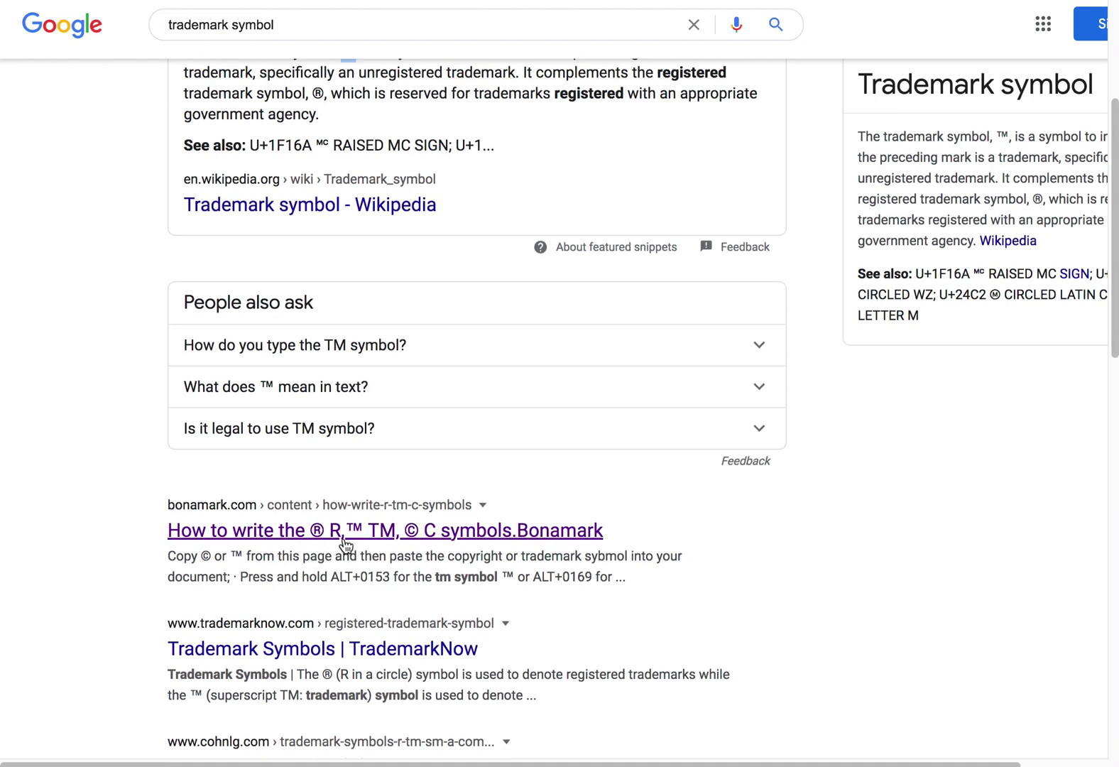
double_click(238, 556)
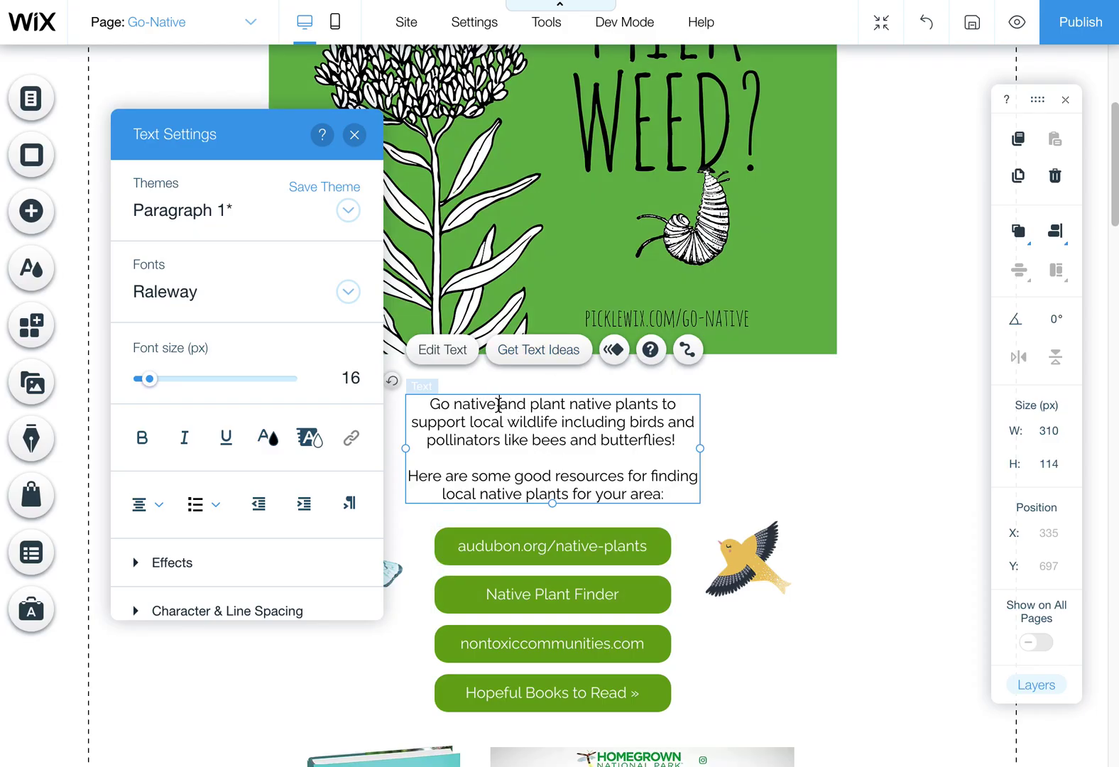
Paste the ™ after 'Go native' in the paragraph, then return to the search results.
key(ctrl+v)
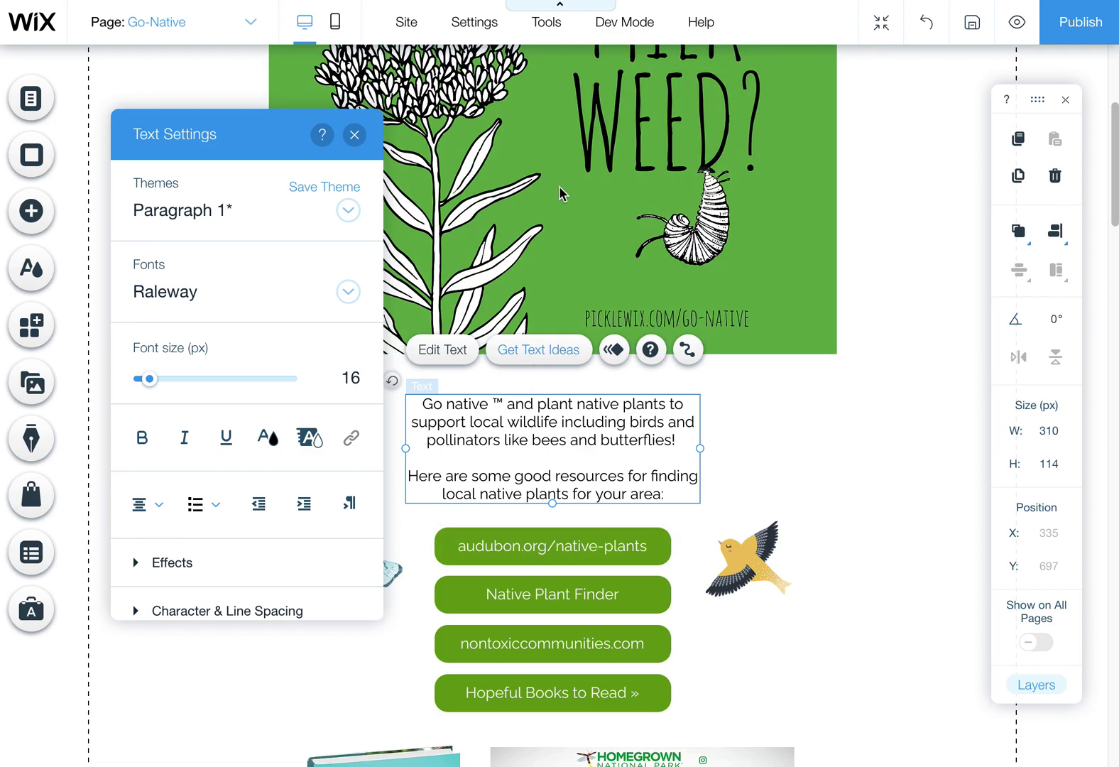
key(super+Tab)
Search Google for 'copyright symbol' and select the © character in the result snippet.
scroll(284, 46, up, 2)
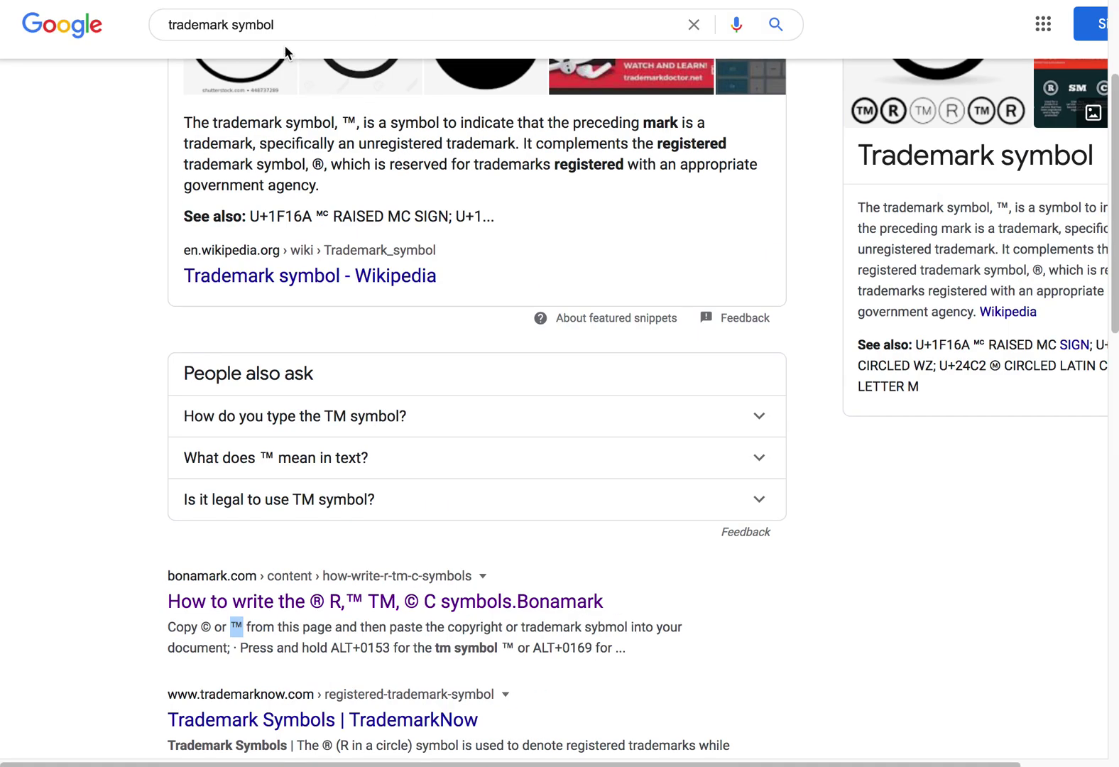
double_click(209, 13)
text(coy)
key(BackSpace)
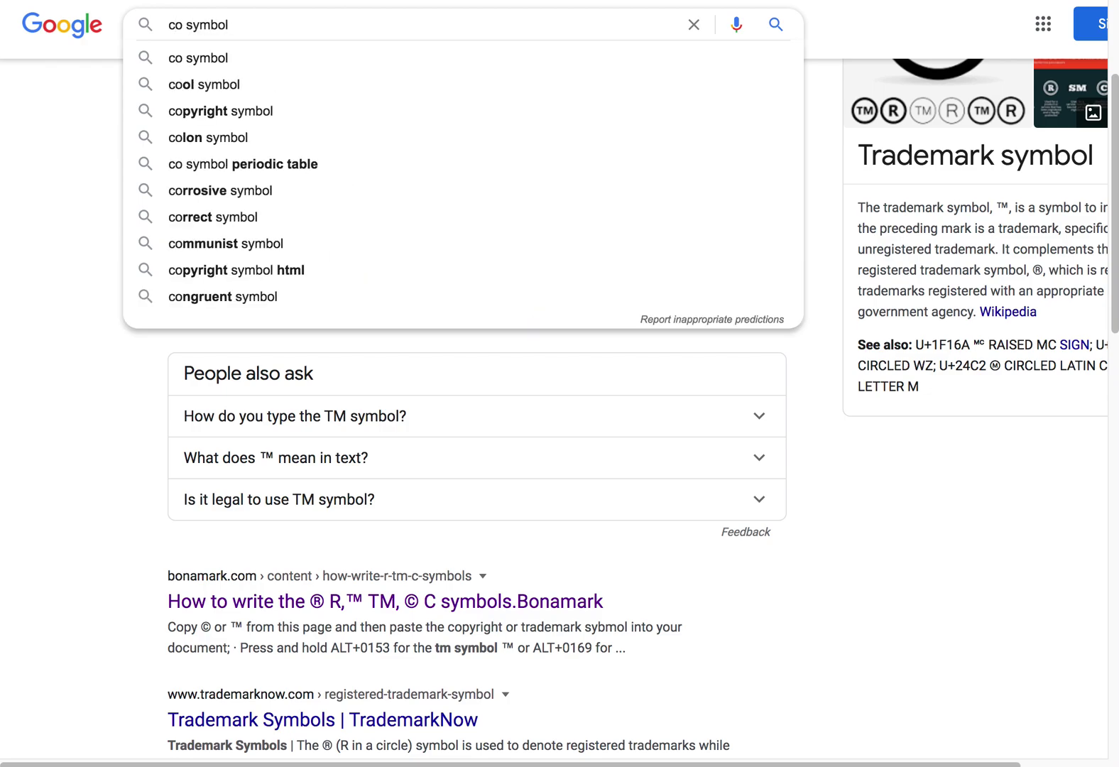
text(pyri)
key(BackSpace)
key(BackSpace)
text(right)
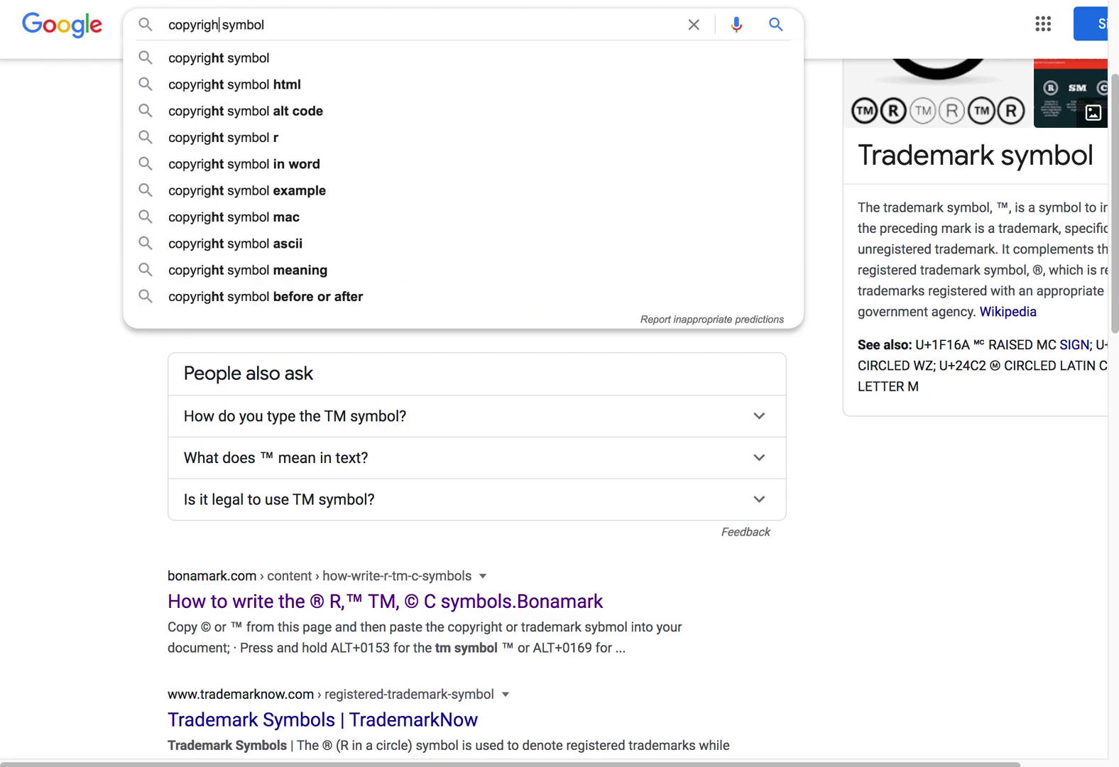
key(Return)
double_click(218, 371)
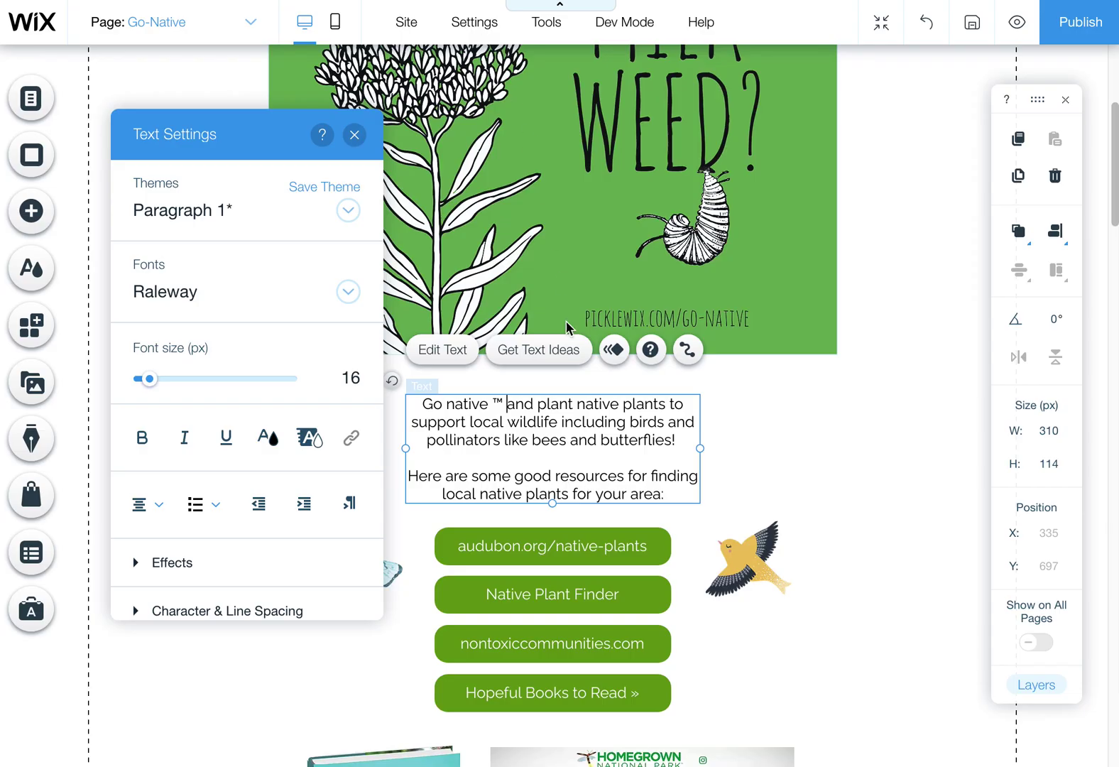
Paste © after the ™ so the paragraph opens 'Go native ™ © and plant', then select both symbols.
text(©)
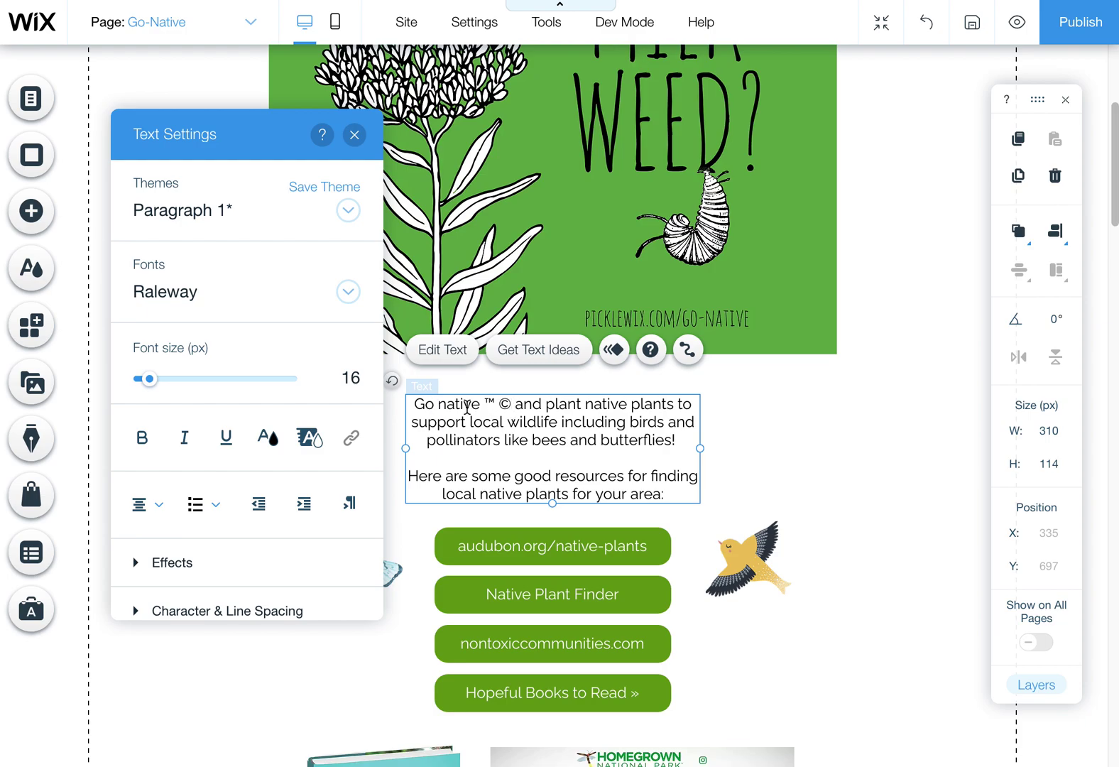
double_click(490, 404)
double_click(504, 403)
click(512, 405)
mouse_move(509, 404)
mouse_down()
mouse_move(488, 402)
mouse_move(504, 402)
mouse_up()
Duplicate the paragraph box and move the copy to the right of the original.
key(Escape)
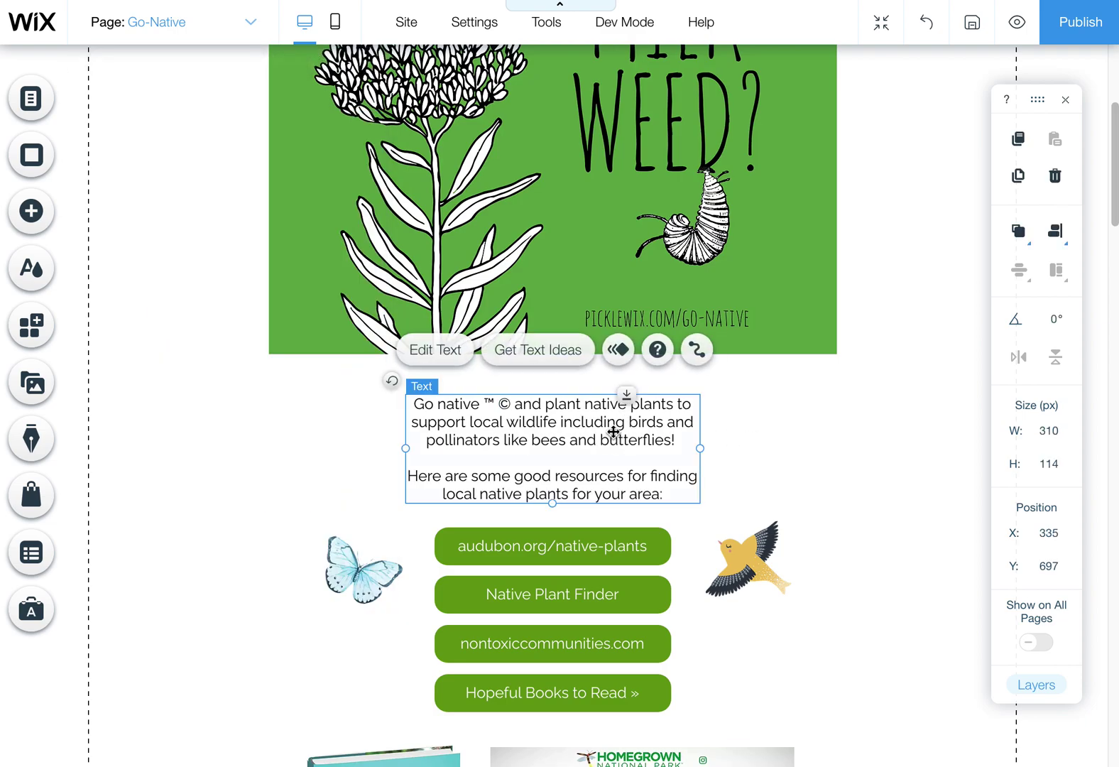
key(ctrl+d)
drag(613, 431, 732, 393)
Delete all text in the copy except '™ ©' and reselect that box.
double_click(839, 411)
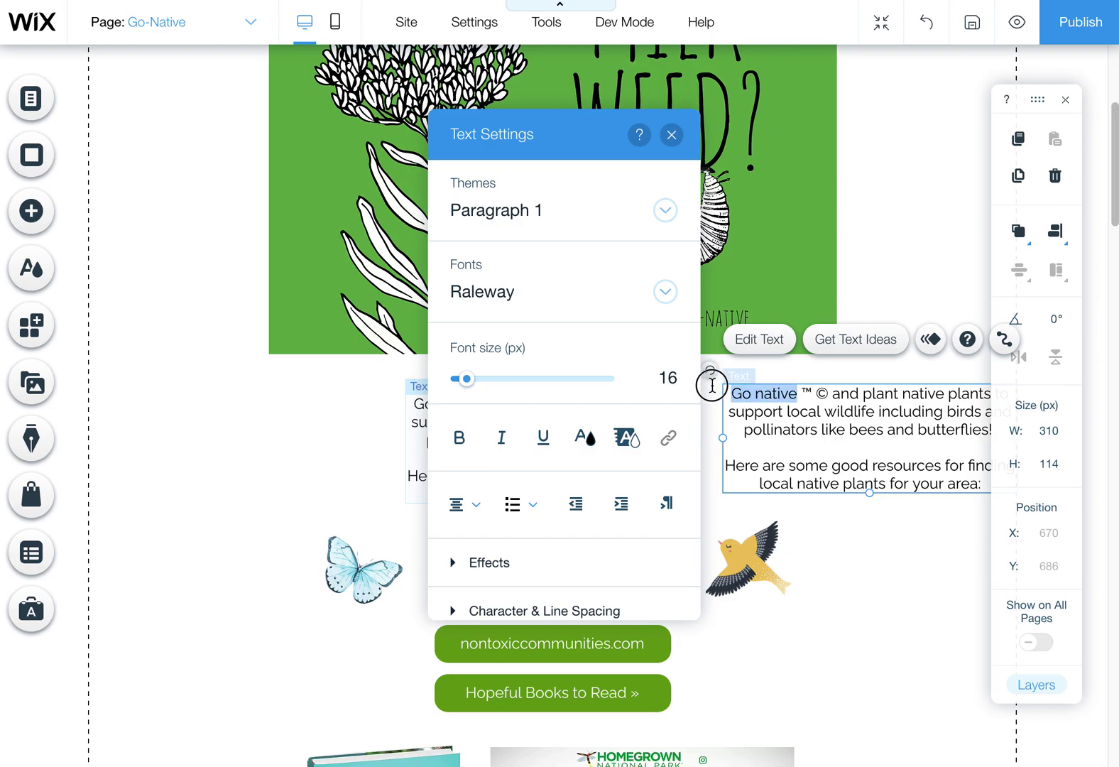
key(BackSpace)
key(Right)
key(Right)
key(ctrl+shift+End)
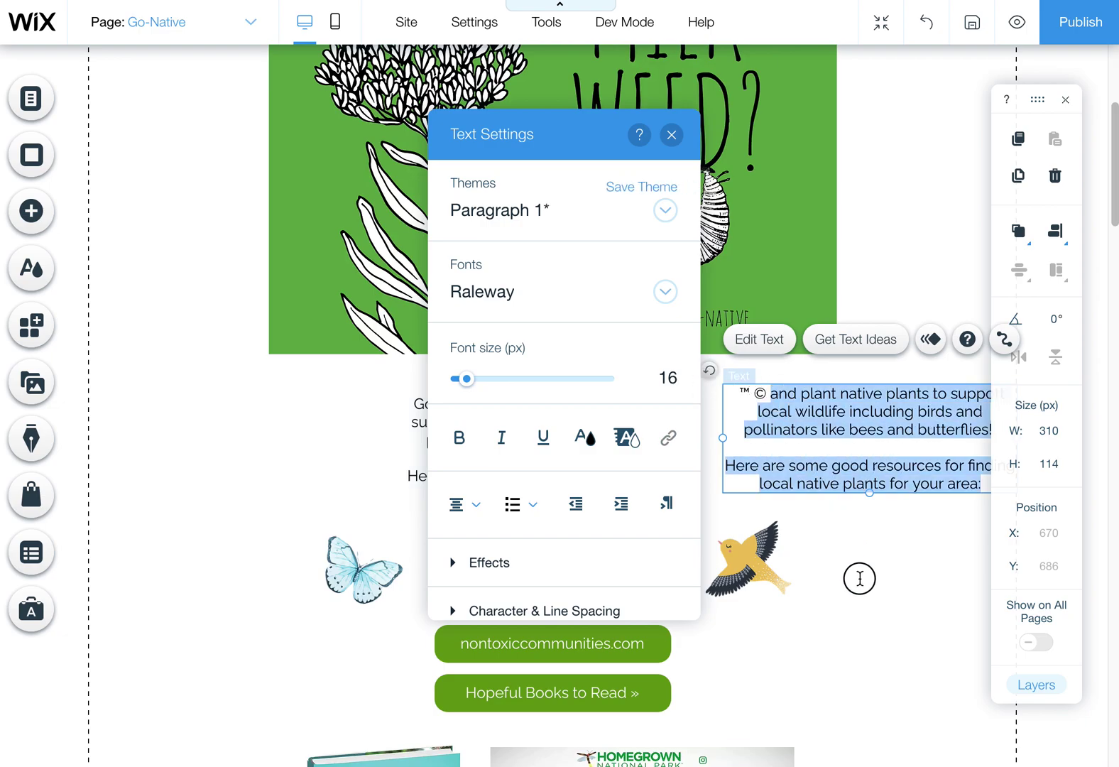
key(BackSpace)
key(BackSpace)
key(BackSpace)
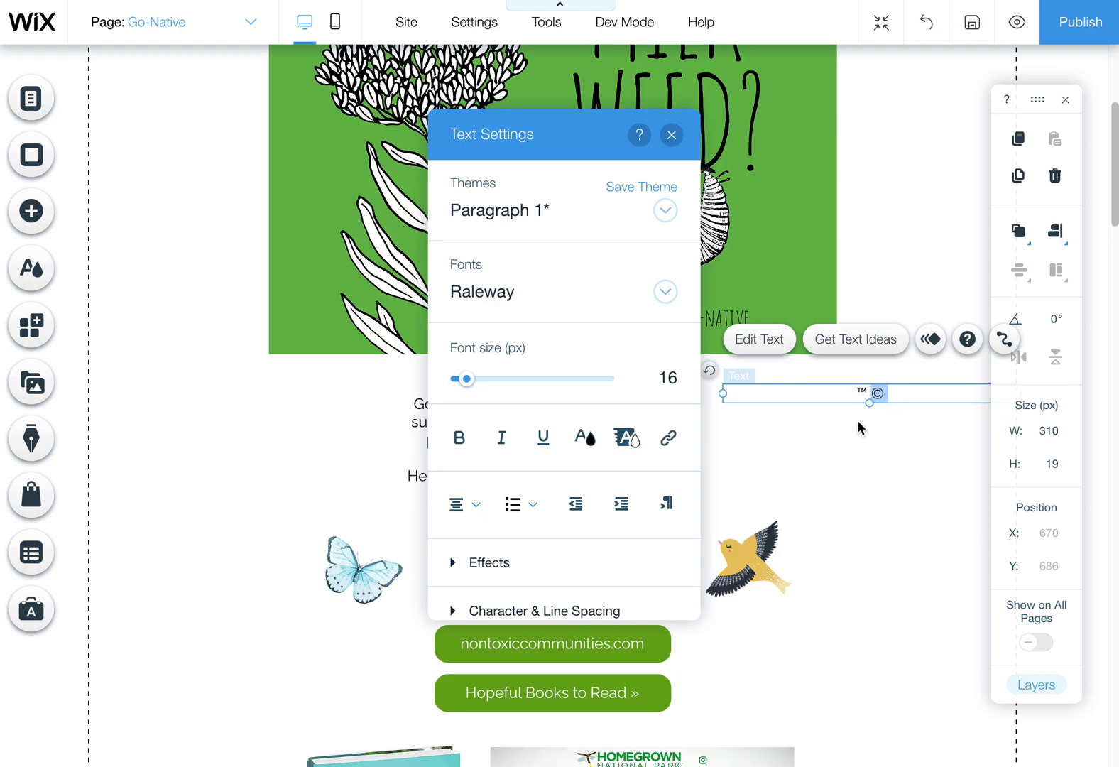
click(858, 418)
click(872, 392)
Set the ™ © box's font size to 10.
click(874, 393)
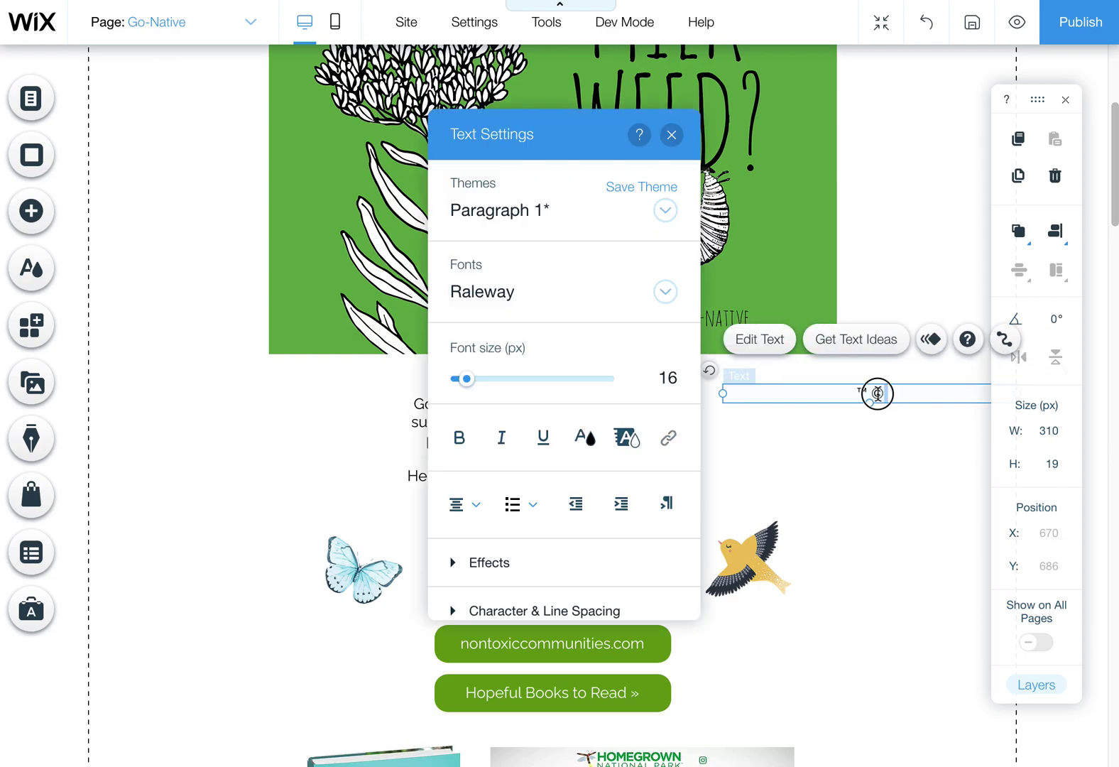
click(666, 376)
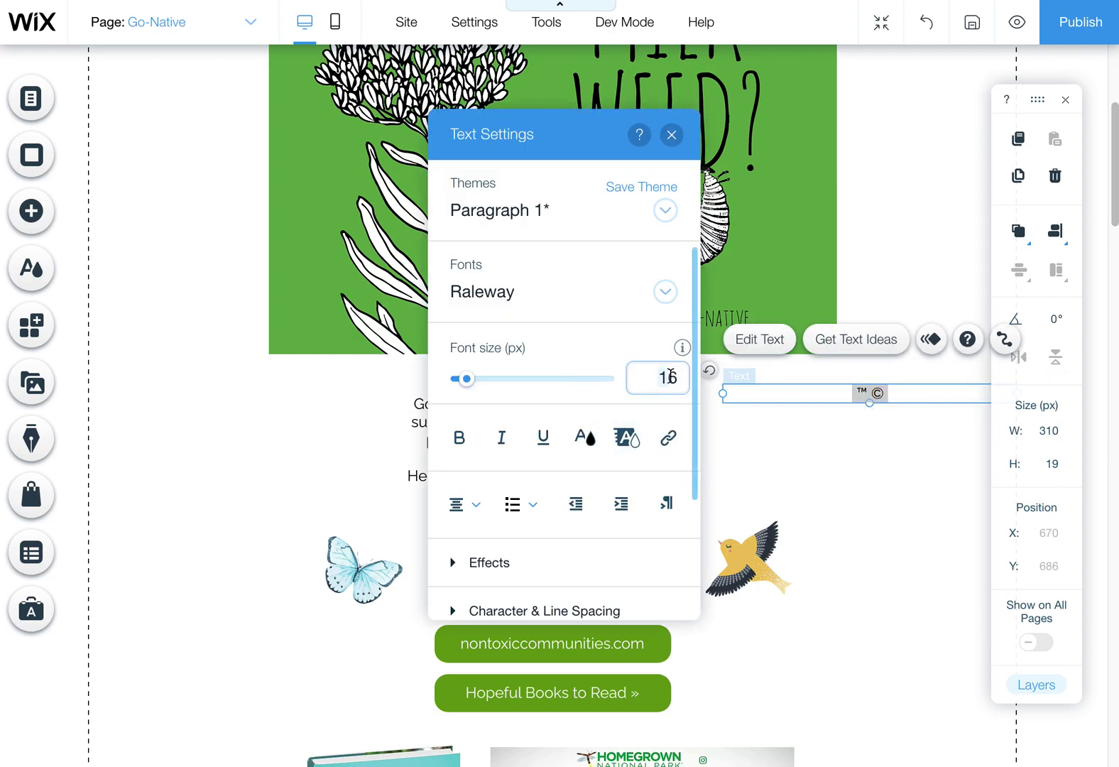
text(0)
key(Delete)
key(Return)
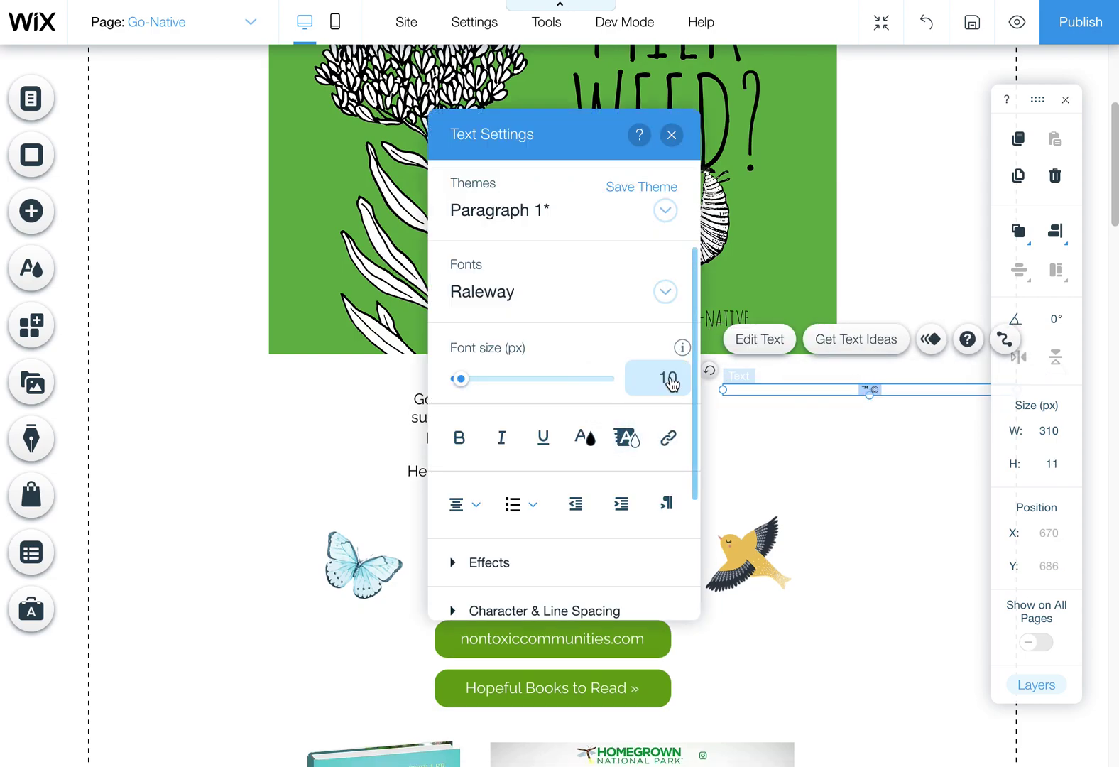
Narrow the ™ © box to 40 px and move it beside 'Go native'.
click(839, 461)
click(862, 390)
drag(719, 390, 752, 400)
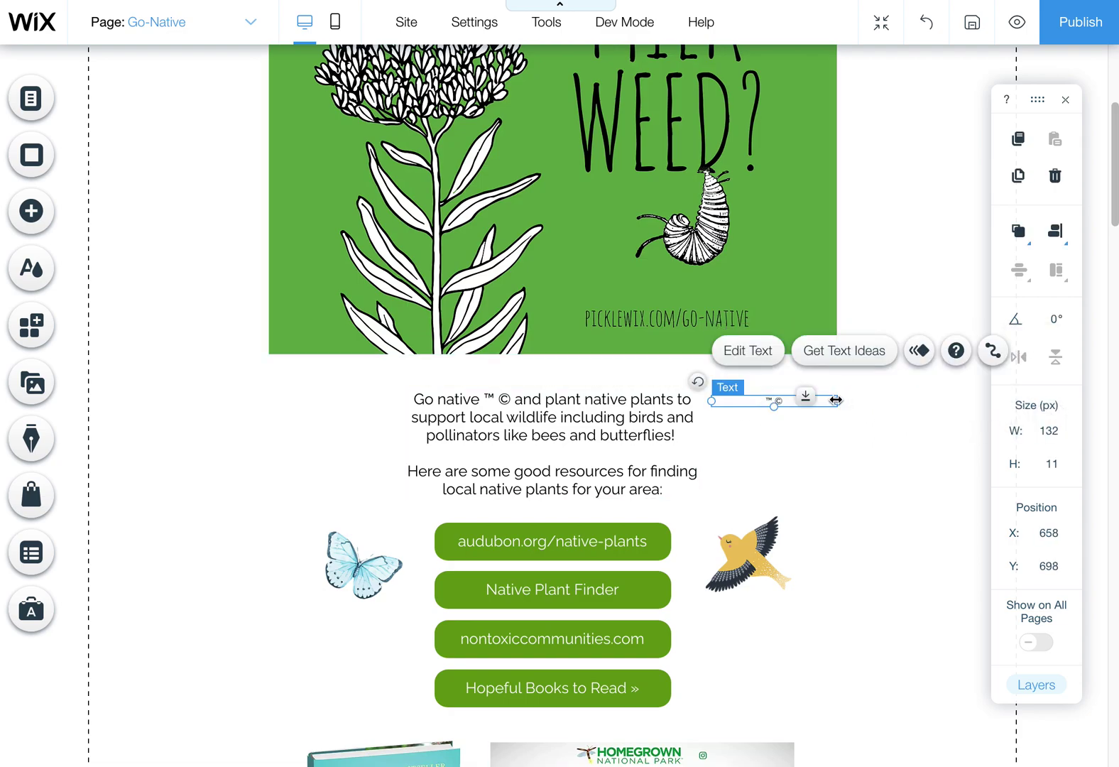
drag(828, 402, 486, 397)
Delete the full-size inline ™ © from the main paragraph.
click(528, 416)
double_click(507, 400)
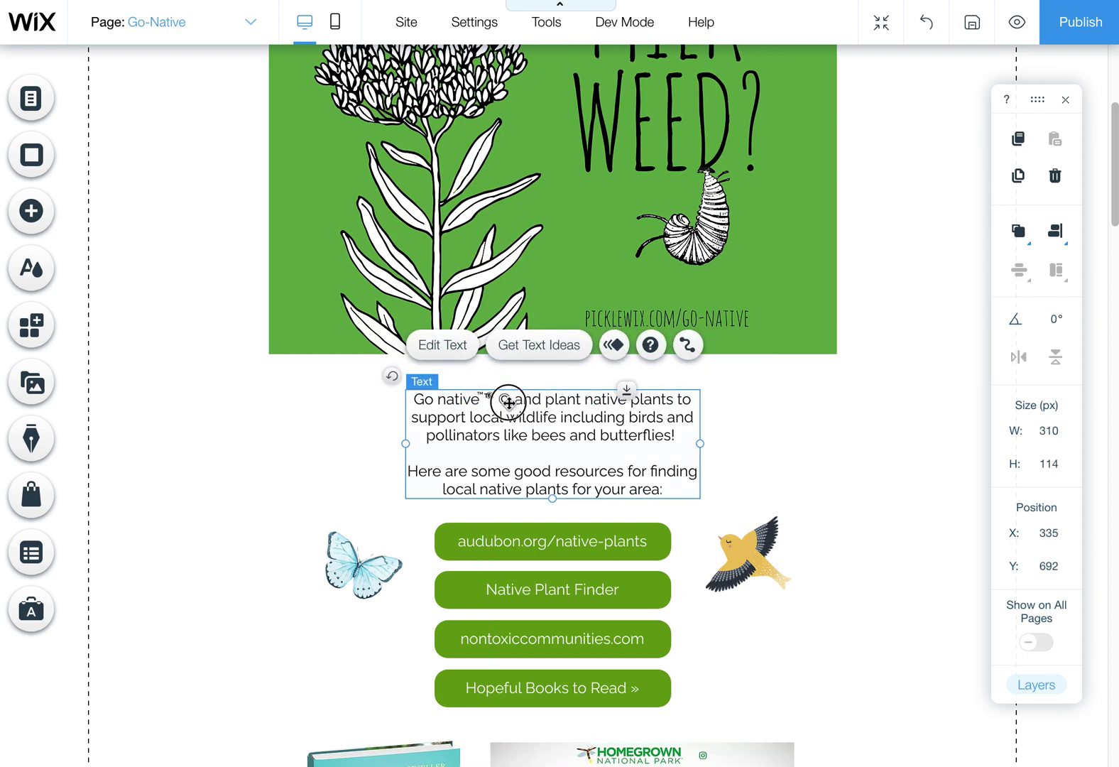
click(513, 399)
key(BackSpace)
key(BackSpace)
key(BackSpace)
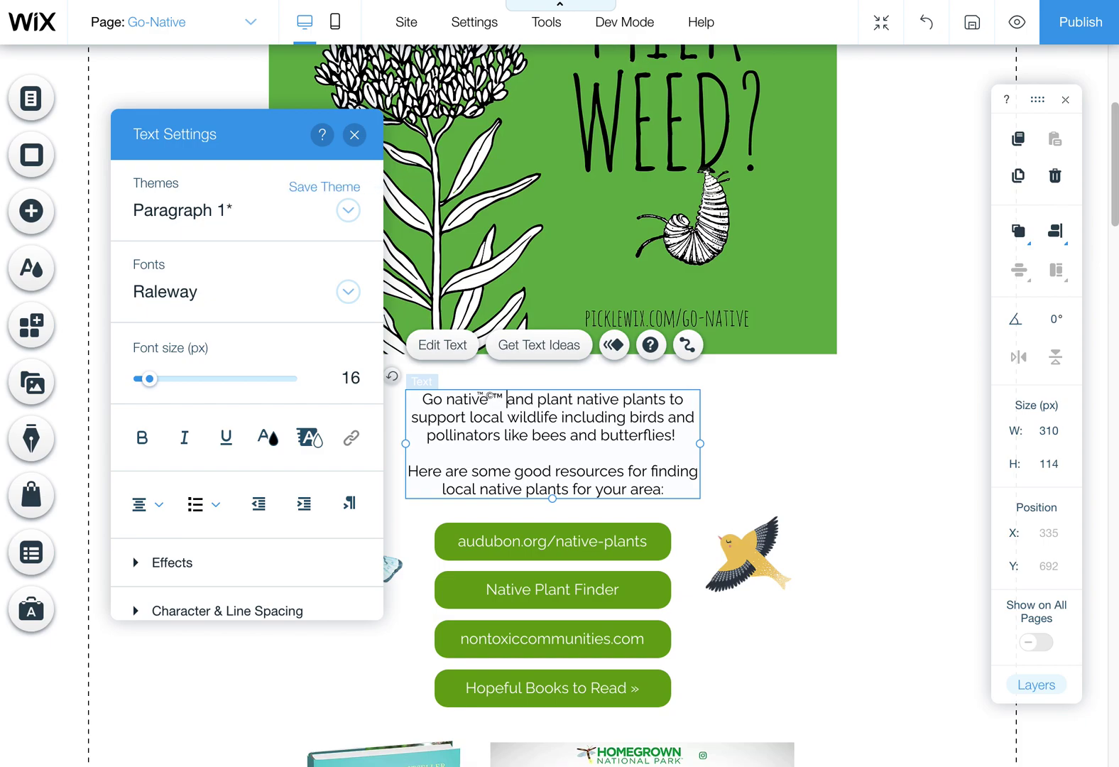
key(Escape)
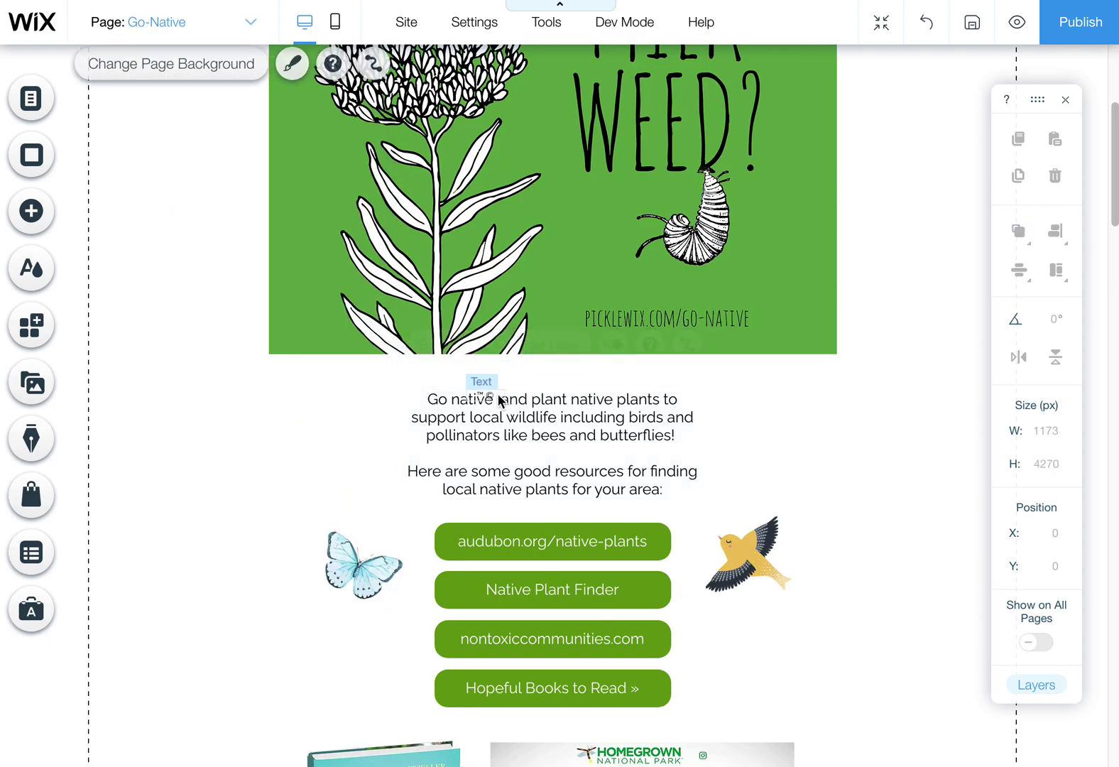
Position the small ™ element just after 'native' as a raised symbol.
drag(489, 381, 506, 381)
double_click(506, 382)
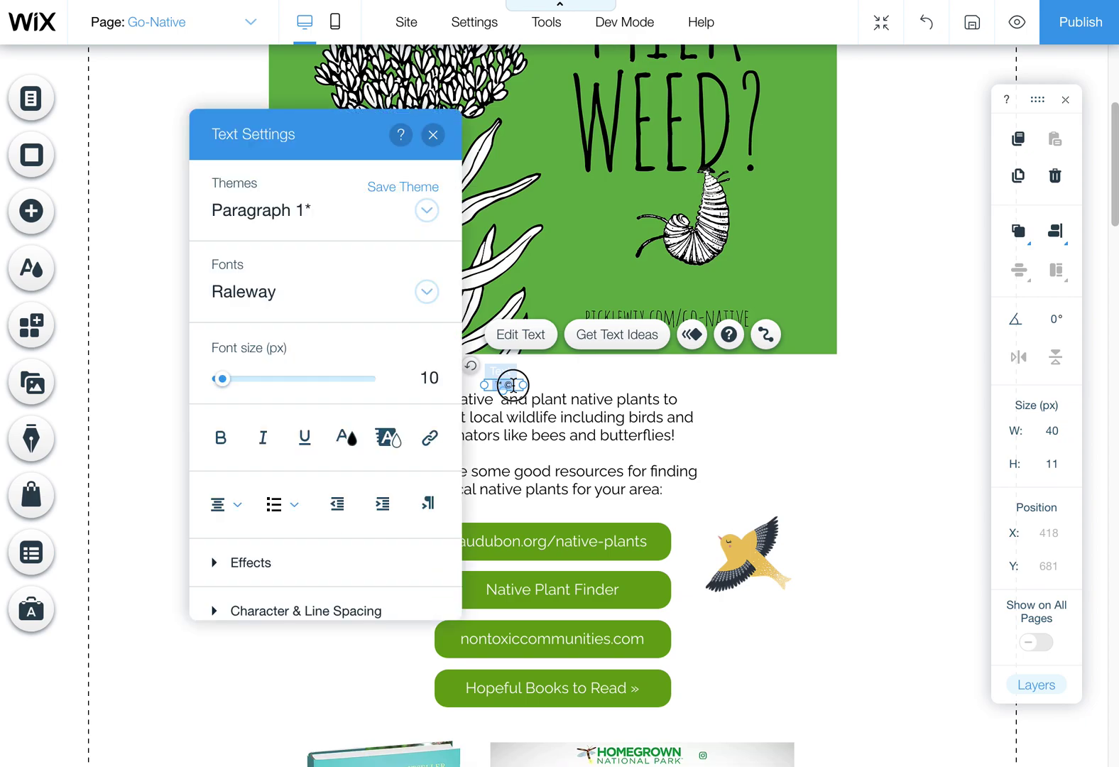
click(508, 395)
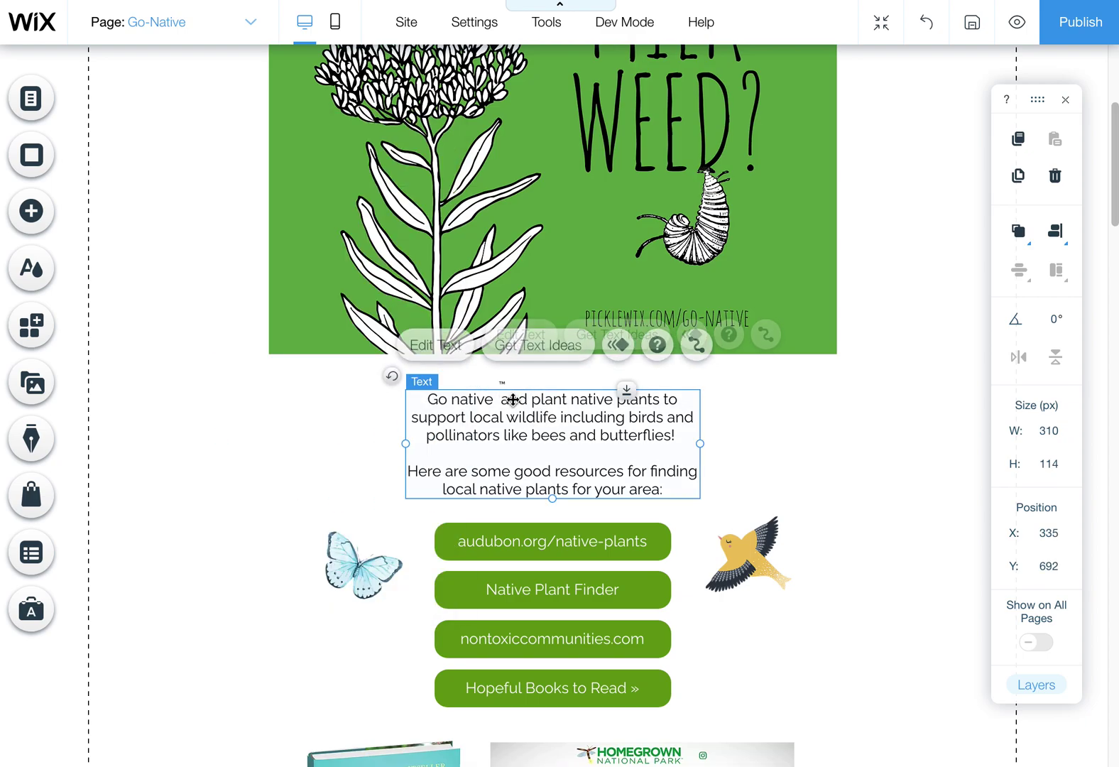
drag(502, 381, 499, 397)
click(564, 439)
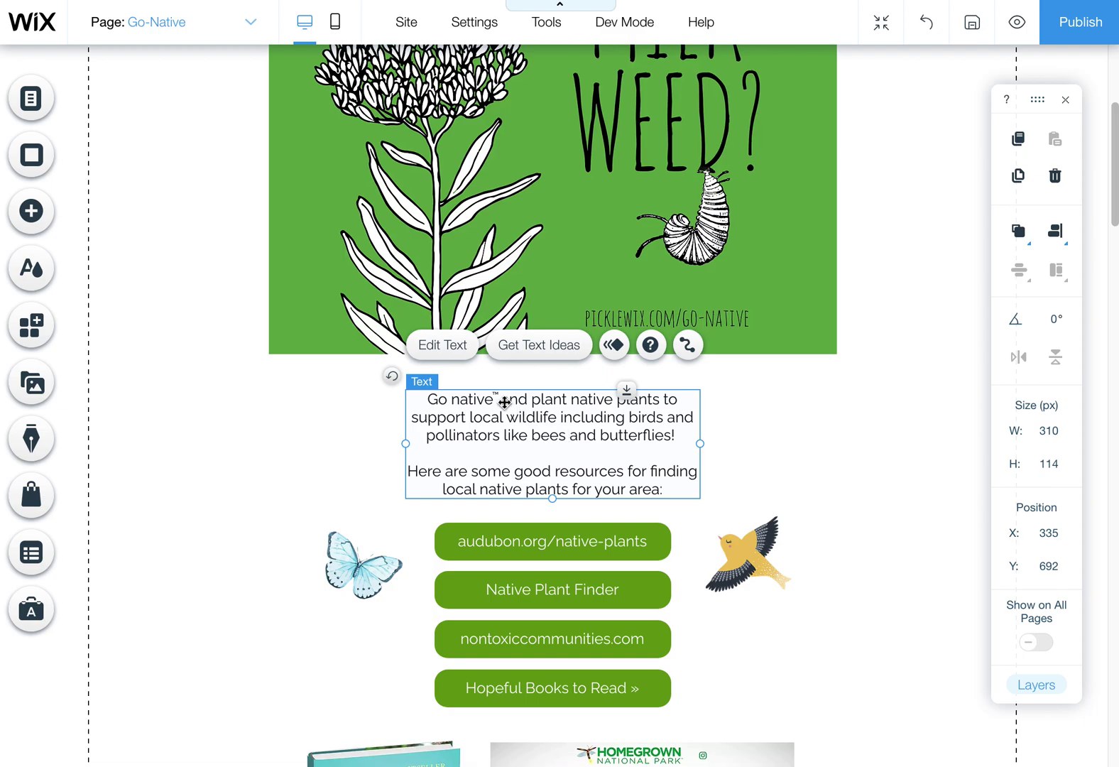
Type and then delete the stray letters 'fgsfgg' before 'Go native'.
click(787, 307)
click(529, 415)
double_click(529, 415)
click(429, 399)
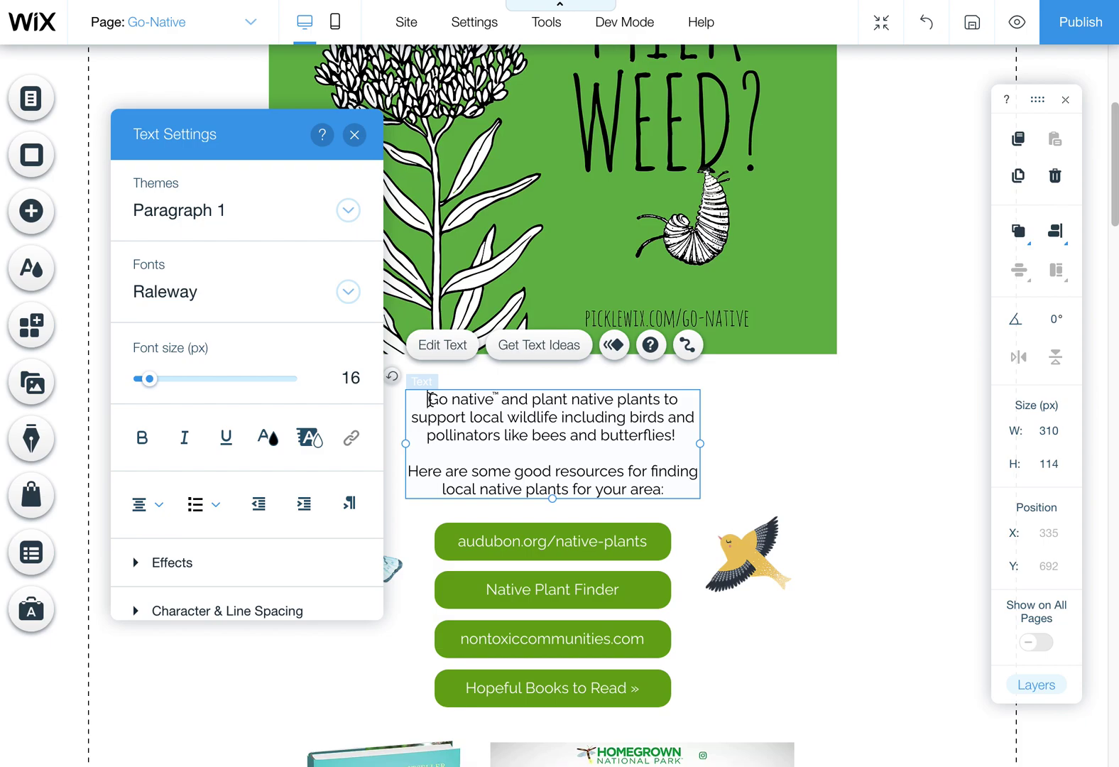
text(fgsfgg)
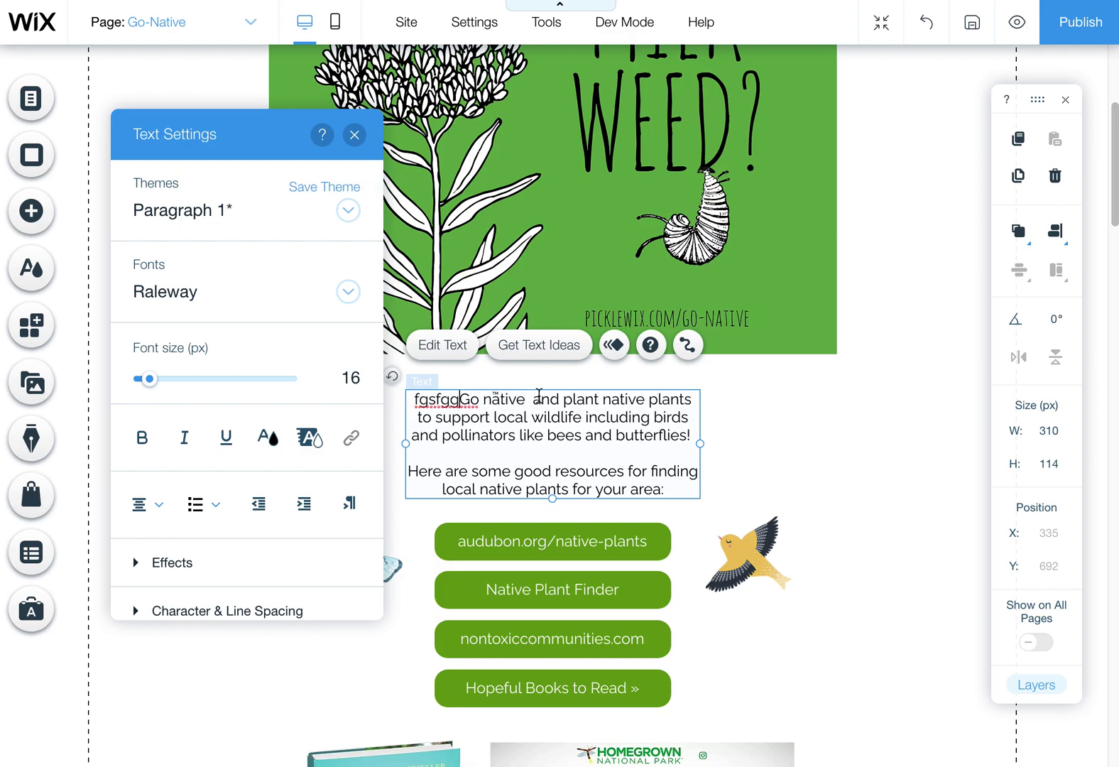
drag(460, 399, 401, 403)
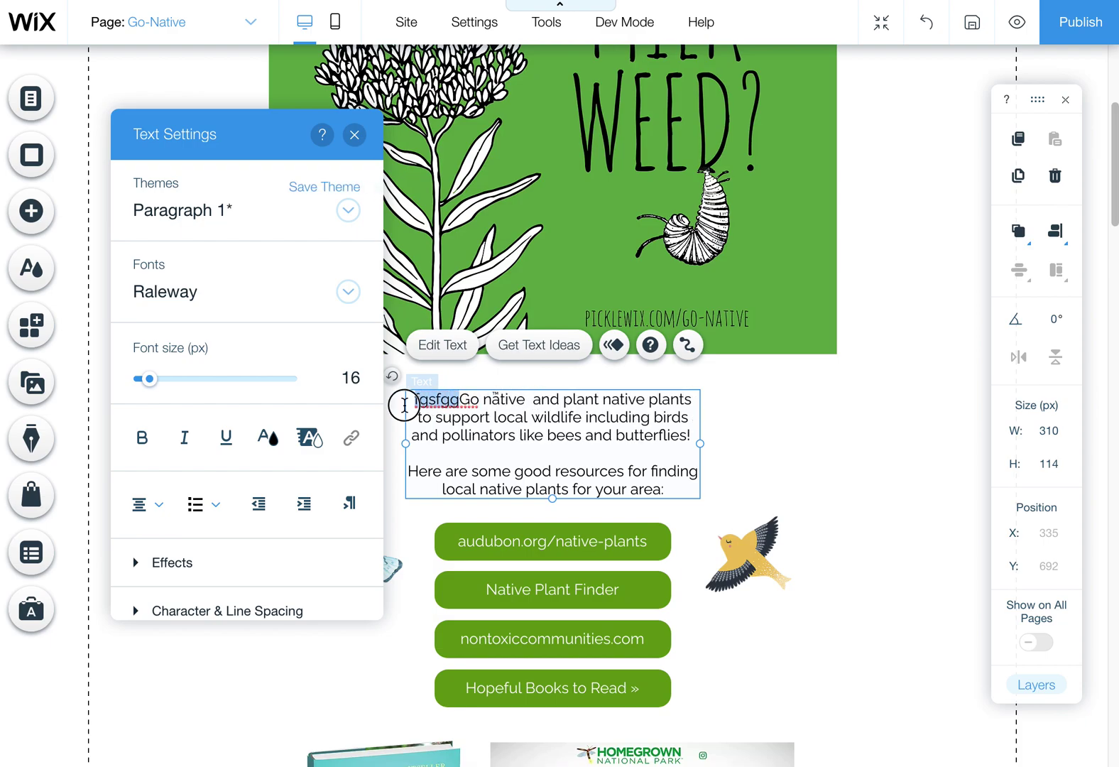
key(BackSpace)
Move the small ™ element right beside the word 'native'.
click(837, 439)
click(495, 395)
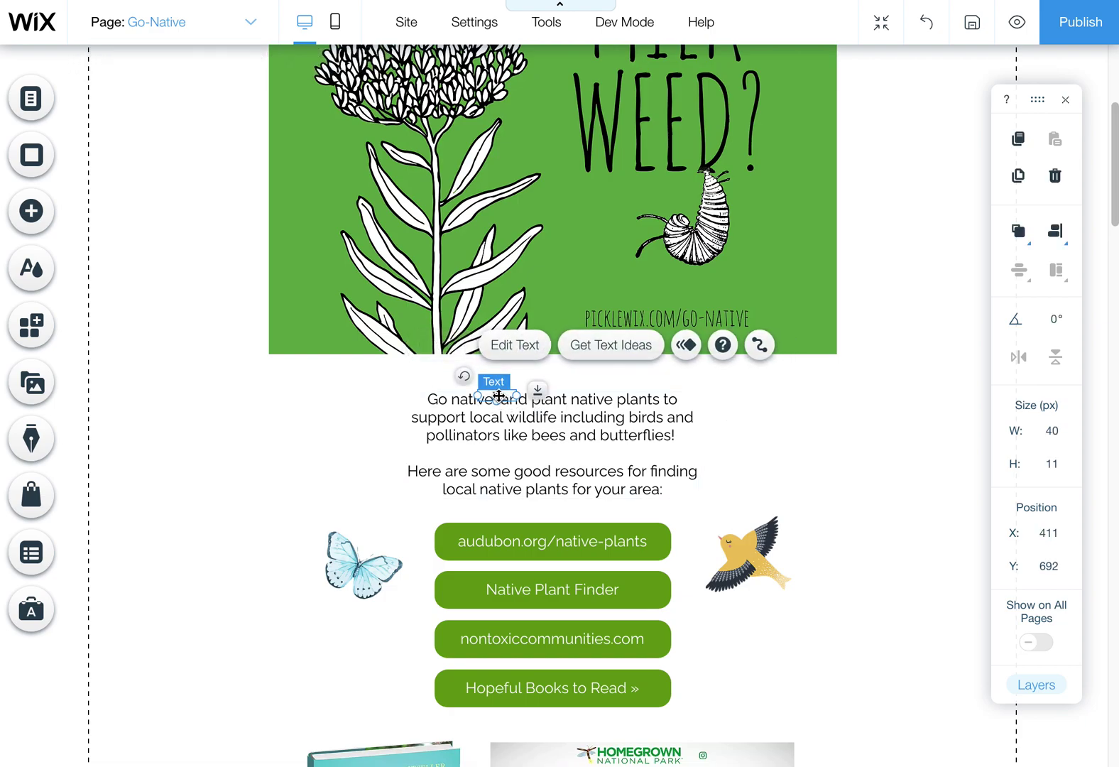
mouse_move(495, 396)
mouse_down()
mouse_move(564, 395)
mouse_move(496, 398)
mouse_move(511, 399)
mouse_up()
key(Escape)
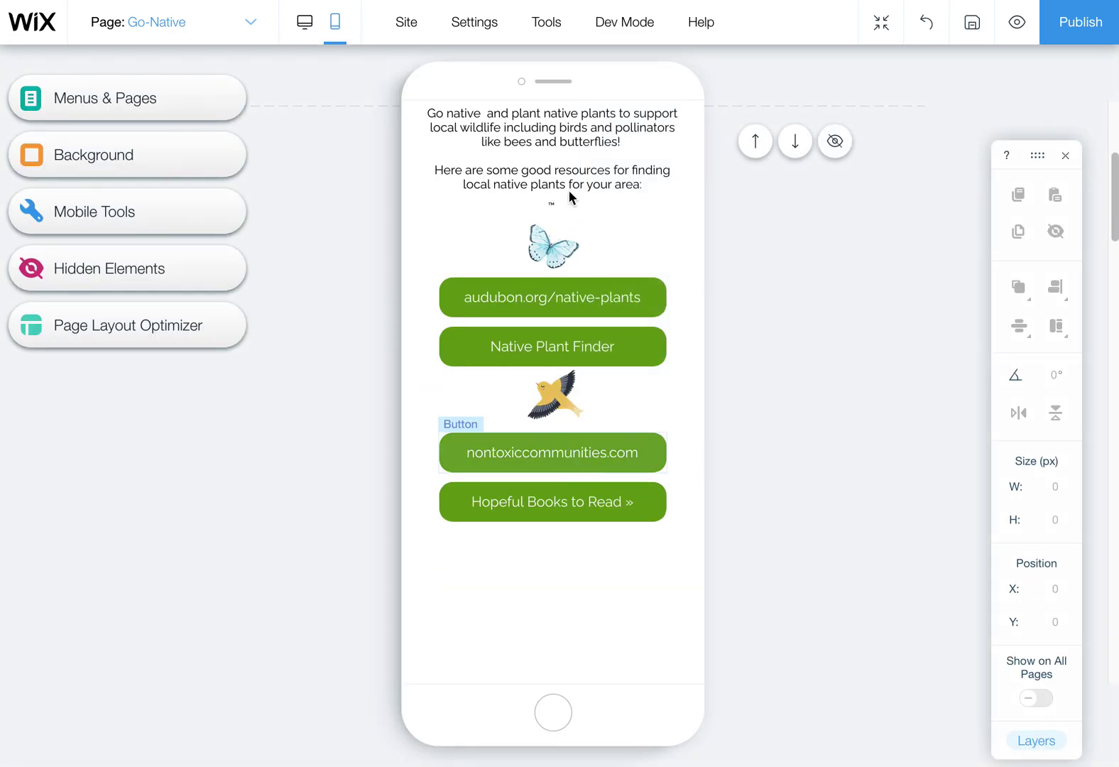
In mobile view, narrow the ™ box and position it right beside 'native' in the paragraph, then return to desktop.
click(570, 192)
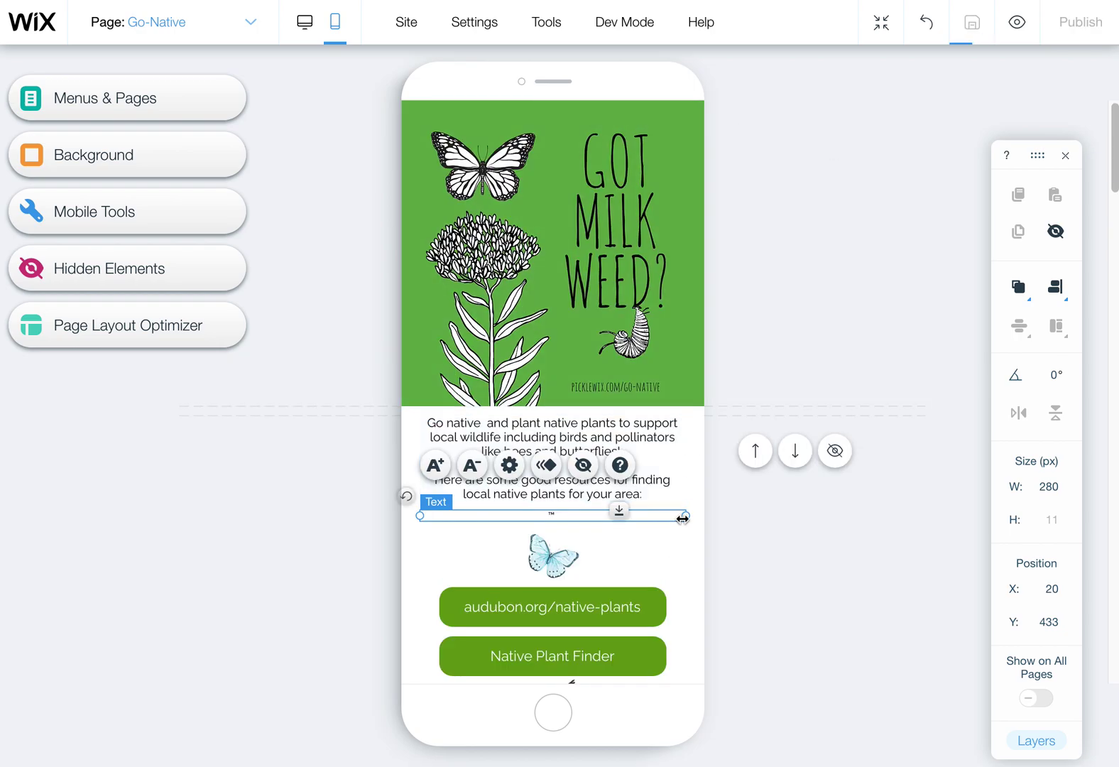
drag(685, 516, 460, 516)
drag(444, 516, 481, 422)
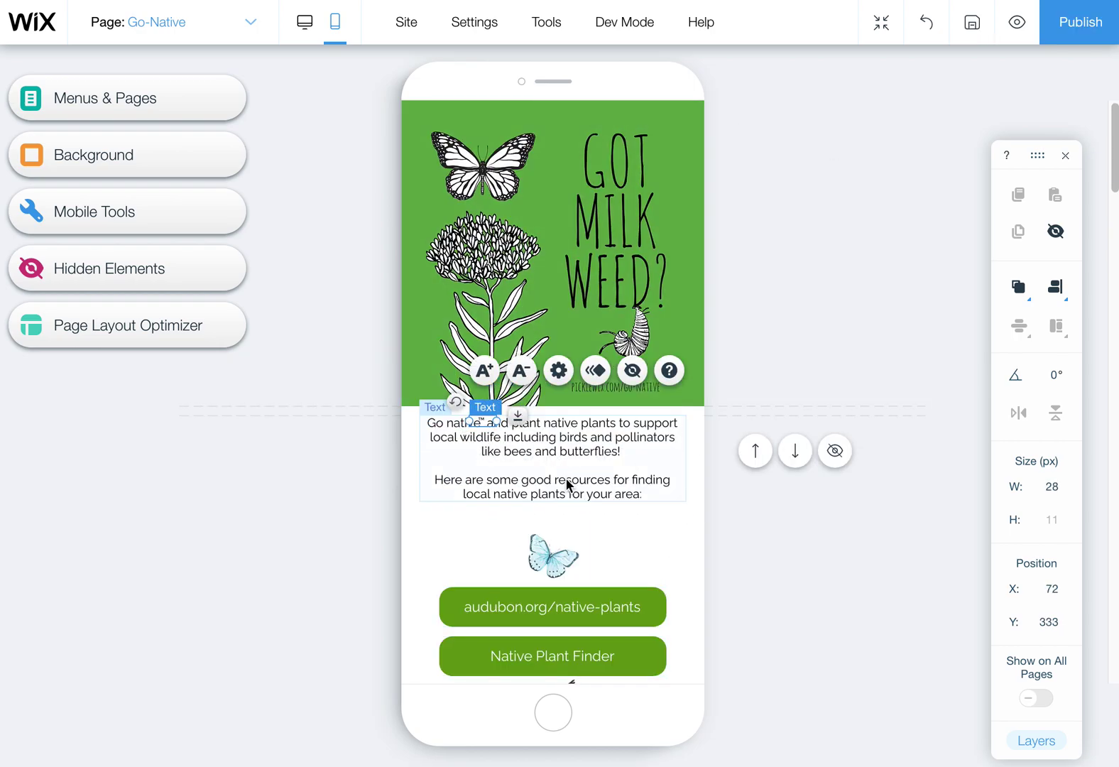
key(Right)
key(Right)
key(Right)
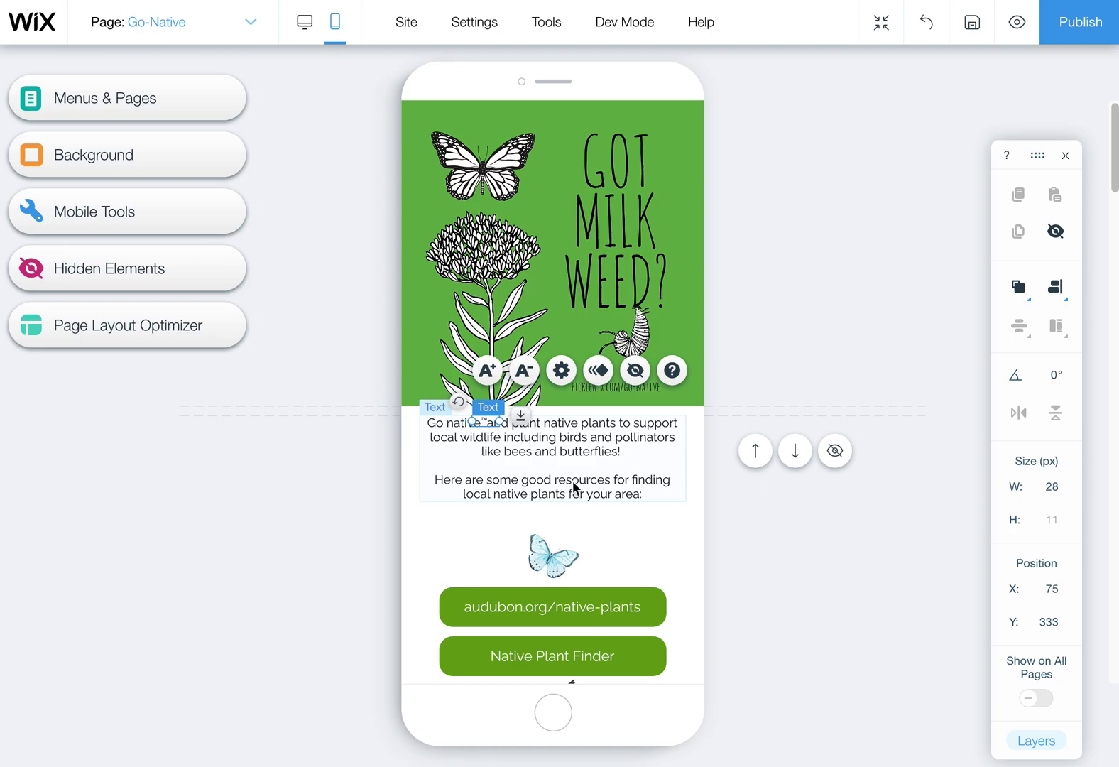
key(Left)
key(Left)
click(573, 477)
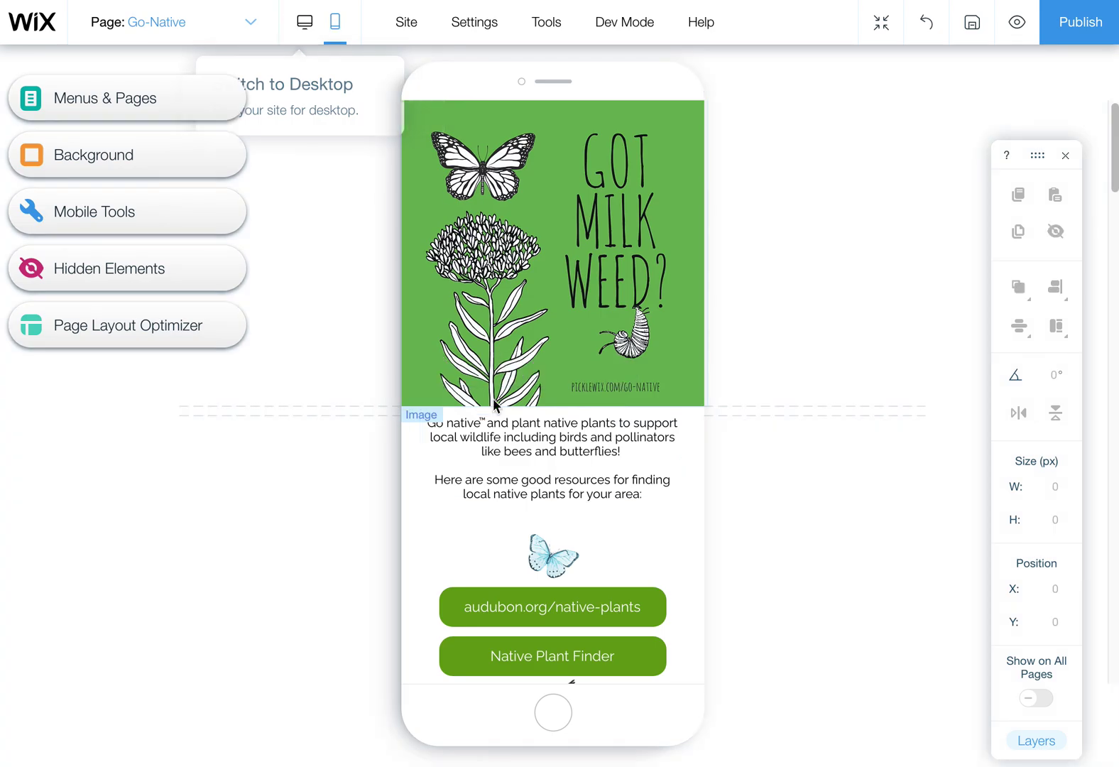
click(305, 22)
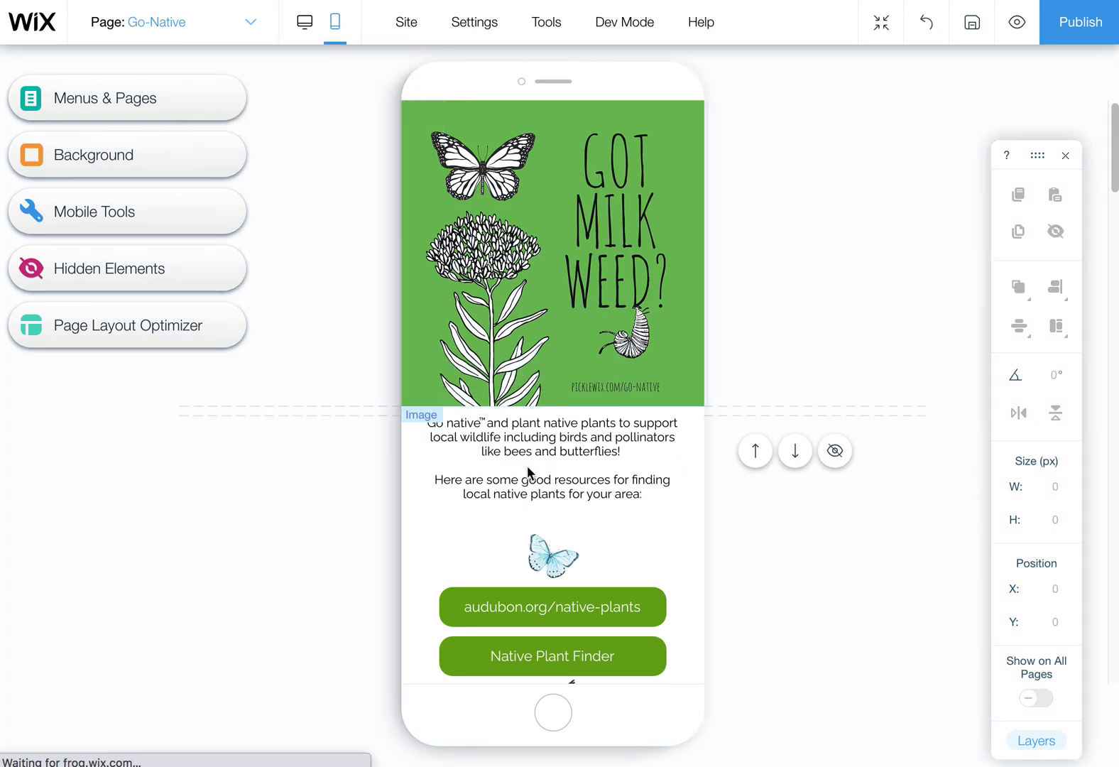
Delete the standalone ™ element beside 'Go native'.
click(496, 563)
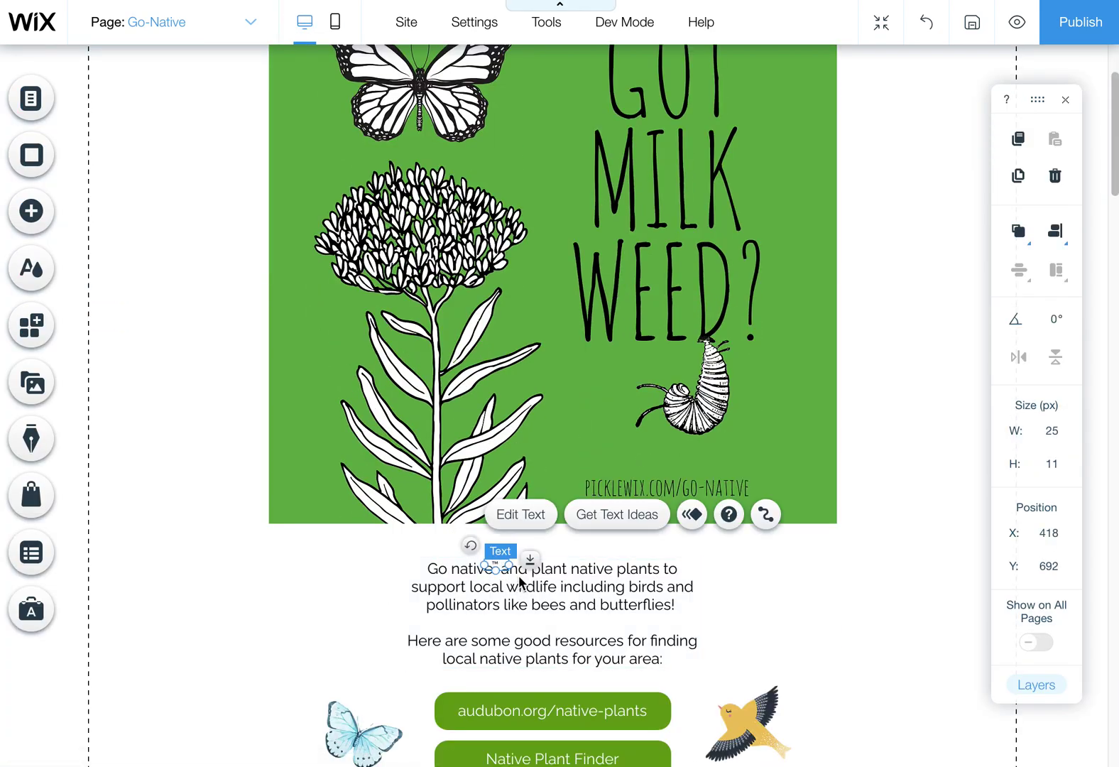
key(Delete)
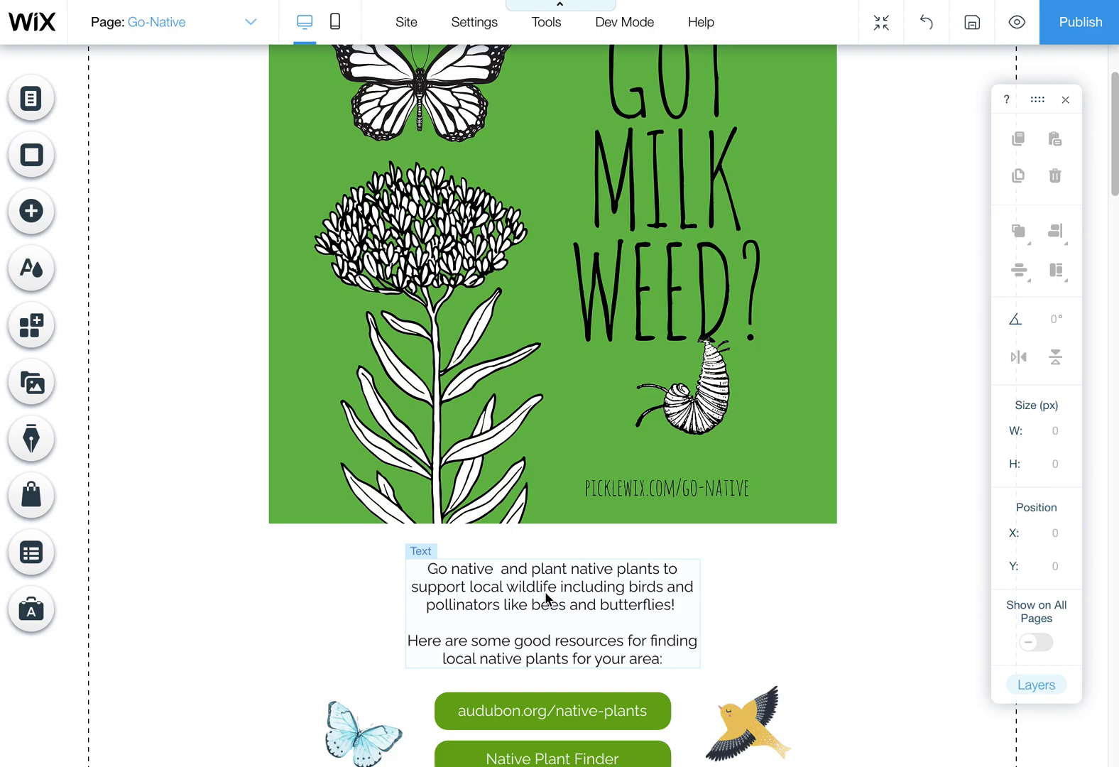
click(544, 591)
Insert ™ and © symbols directly after 'Go native' in the paragraph text.
double_click(497, 571)
click(497, 568)
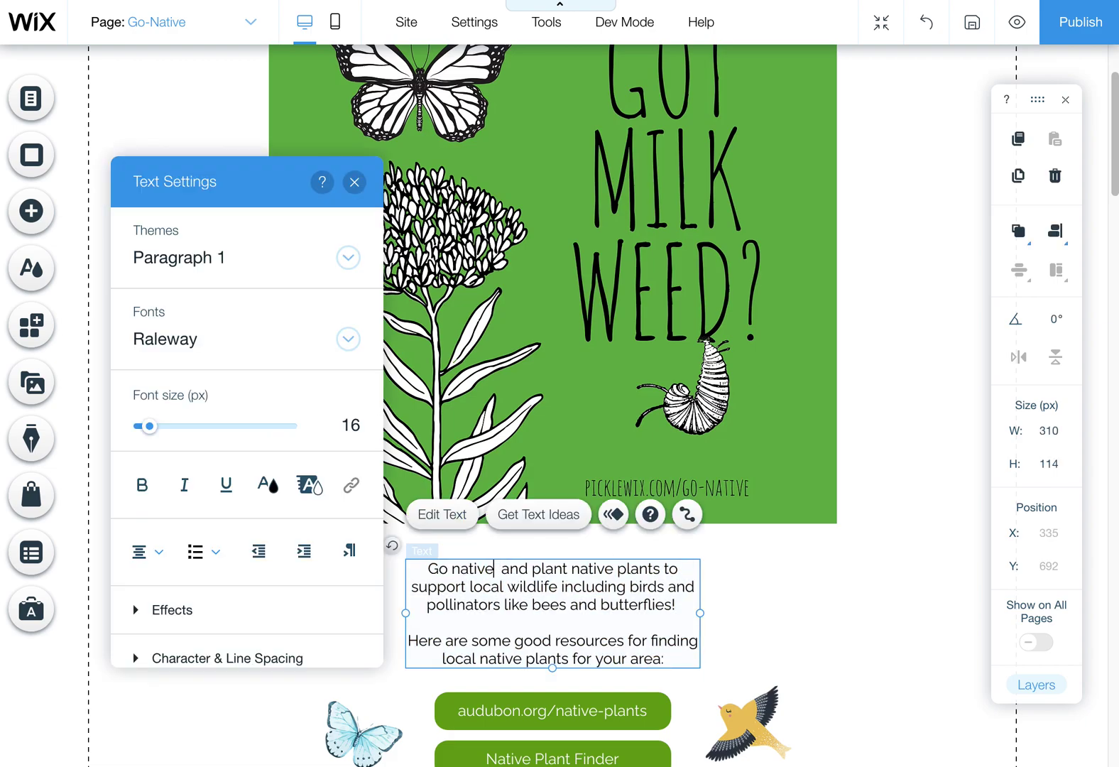
text(™)
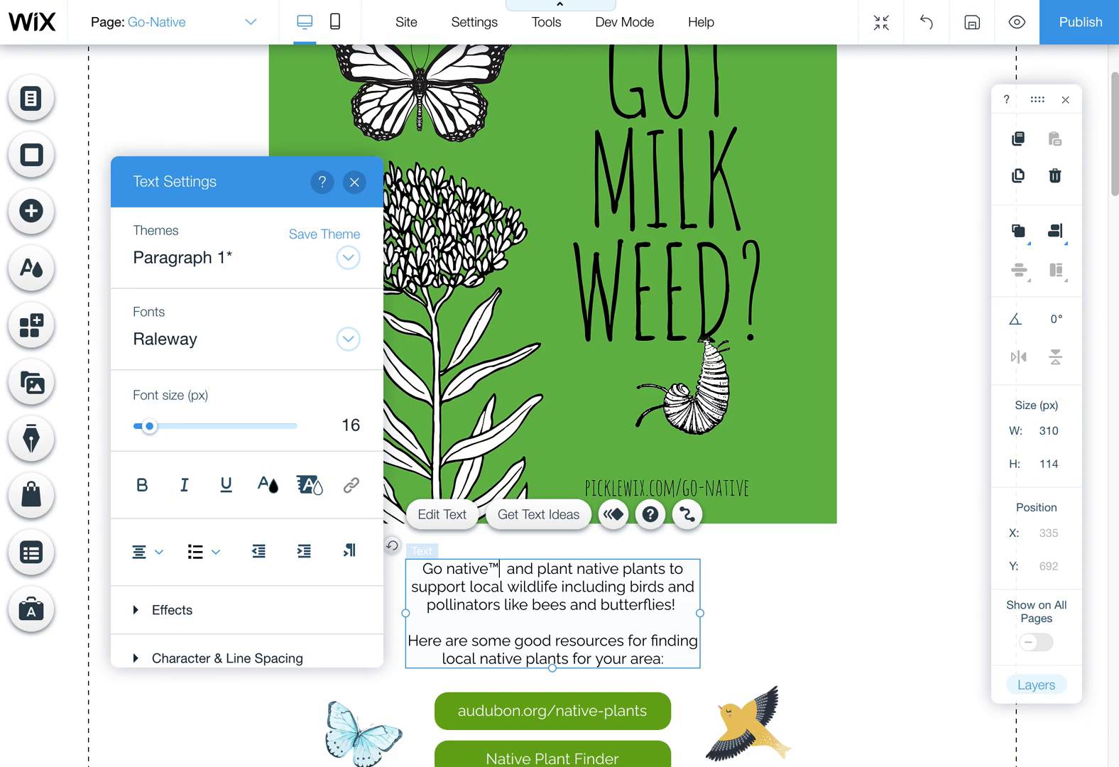
text(©)
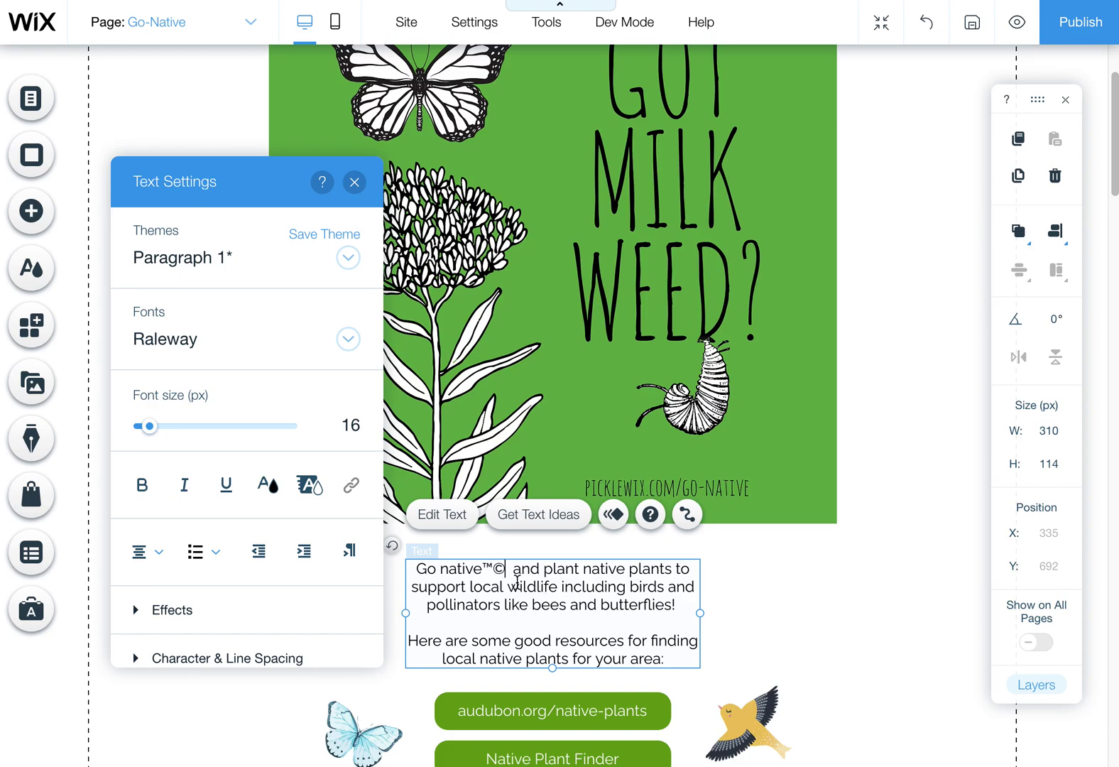
Select and delete the ™© characters from the paragraph, then exit text editing.
double_click(500, 568)
double_click(500, 568)
key(BackSpace)
key(BackSpace)
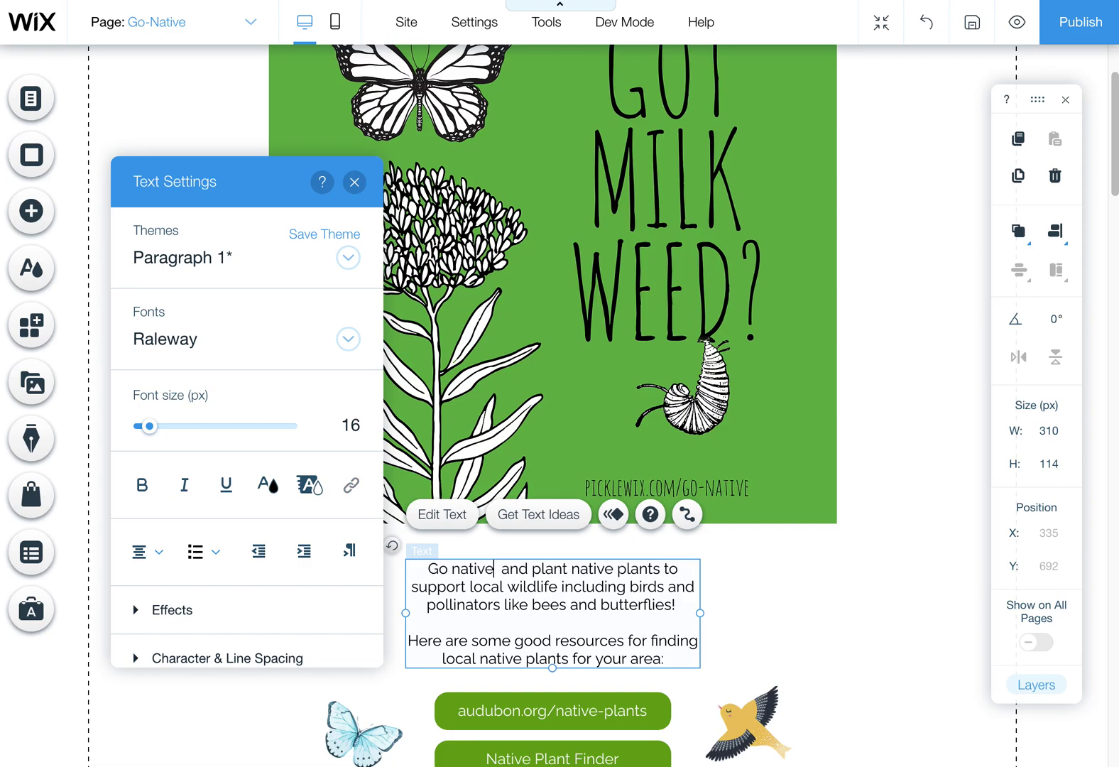
click(806, 605)
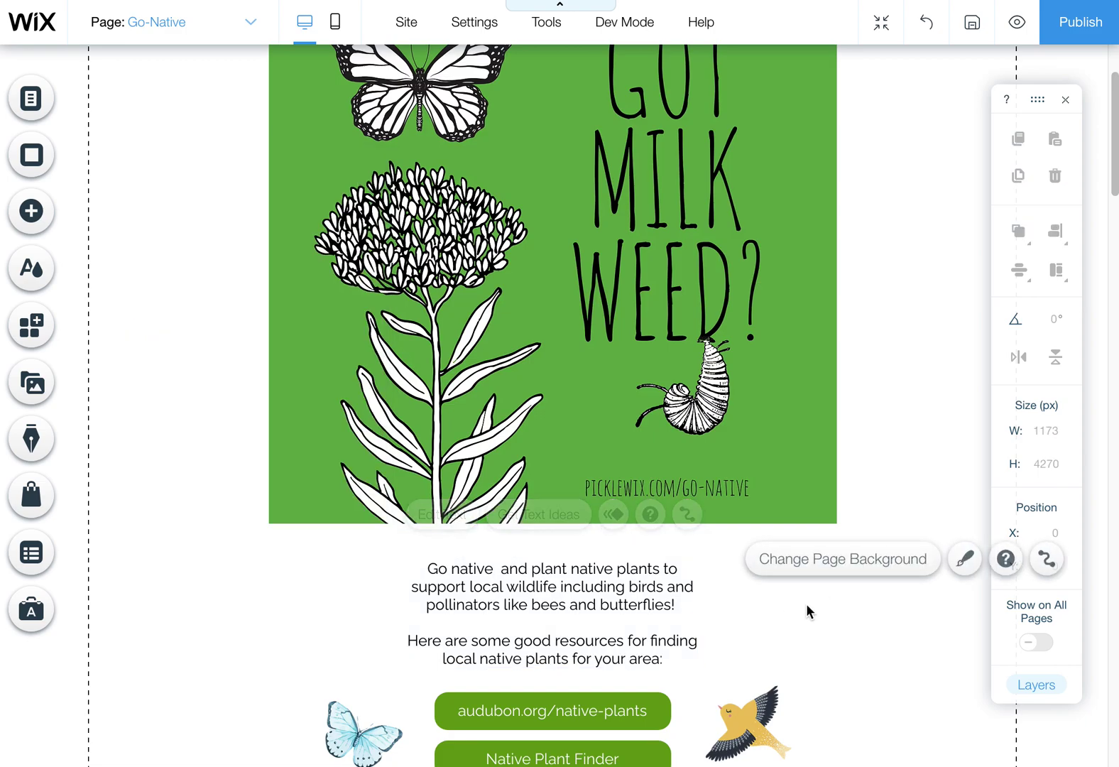
Delete the extra space between 'native' and 'and' in the paragraph text, then exit editing.
double_click(609, 600)
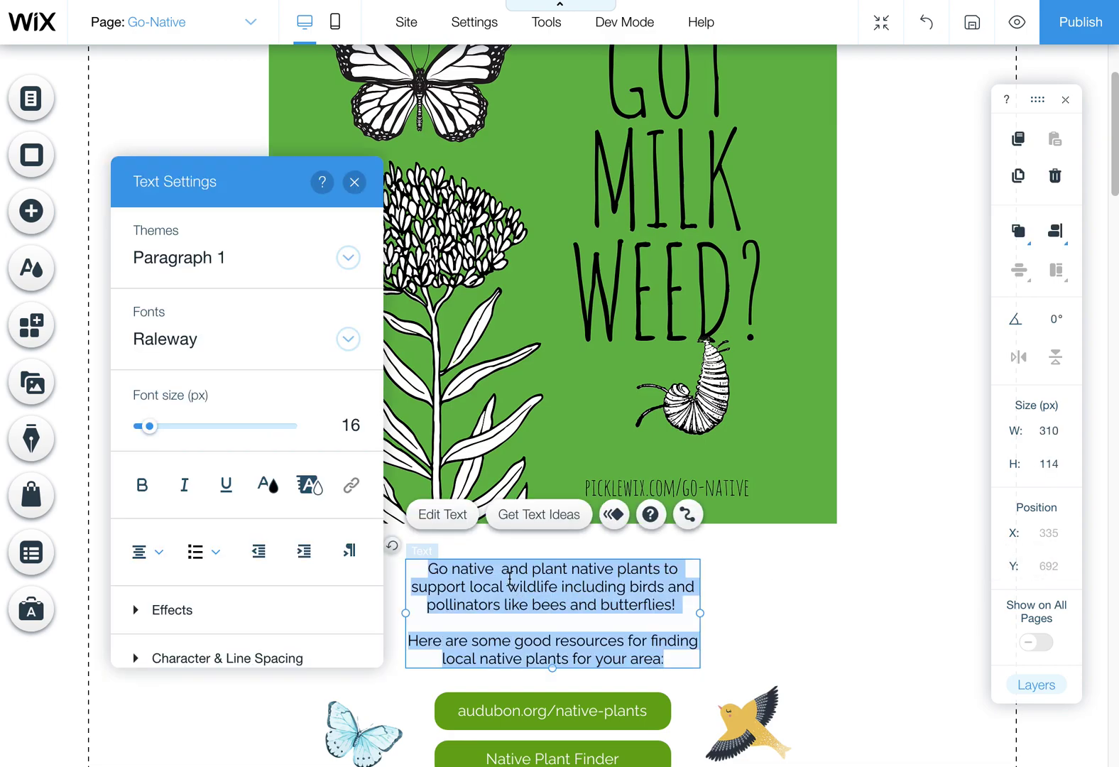
click(507, 570)
key(BackSpace)
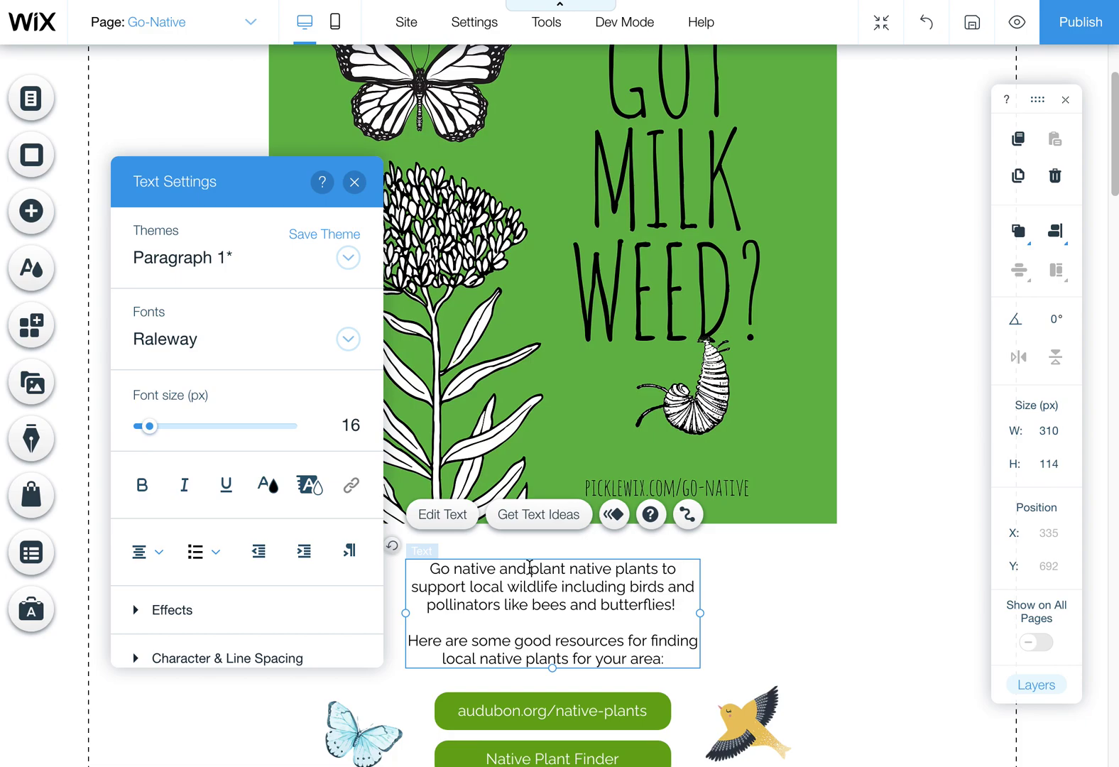
click(773, 571)
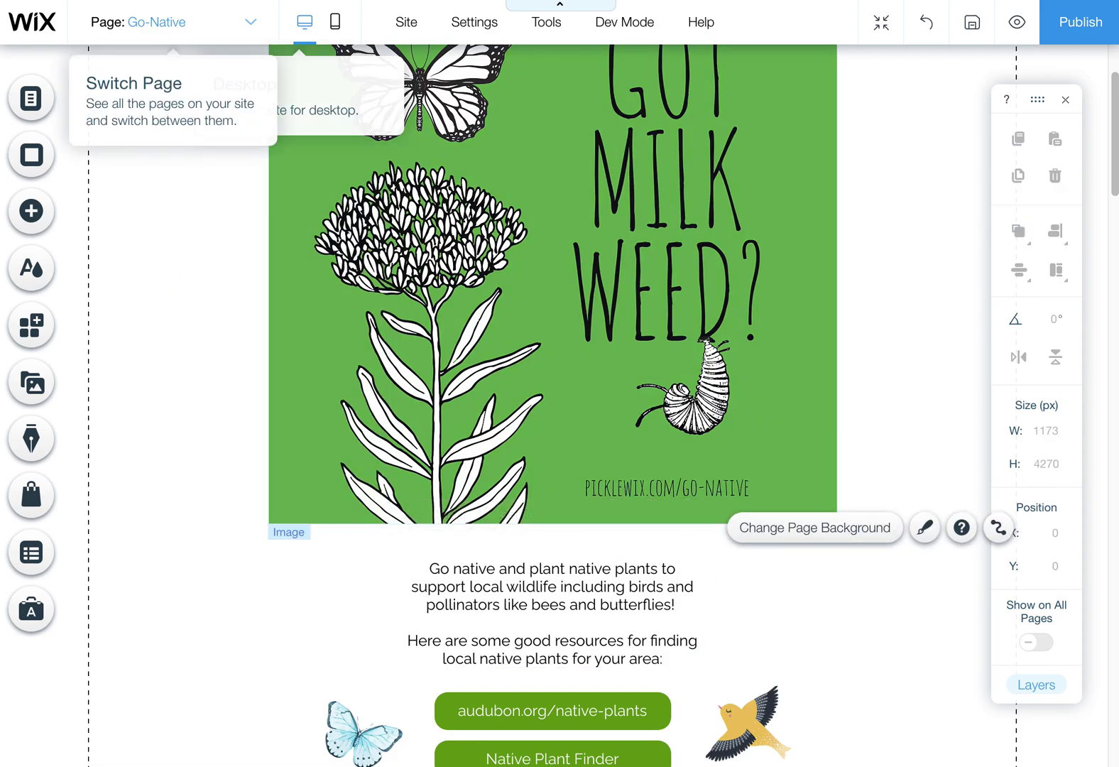
click(331, 26)
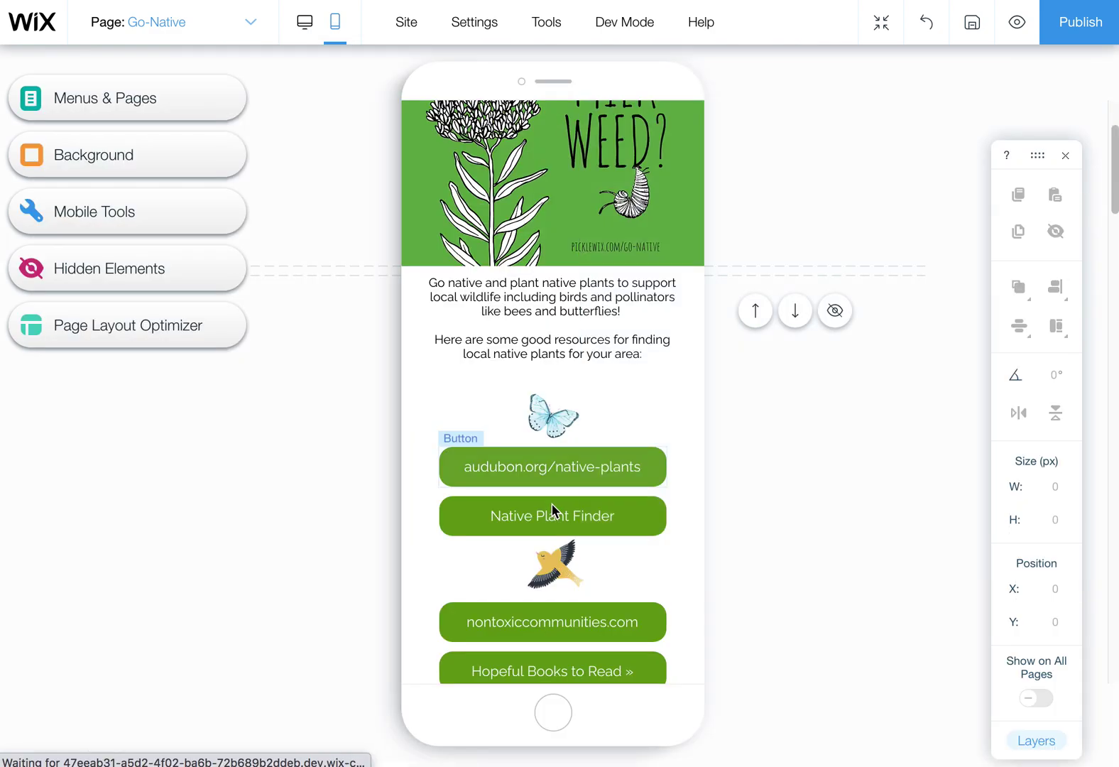
click(553, 415)
mouse_move(542, 398)
mouse_down()
mouse_move(573, 387)
mouse_move(572, 373)
mouse_move(554, 396)
mouse_up()
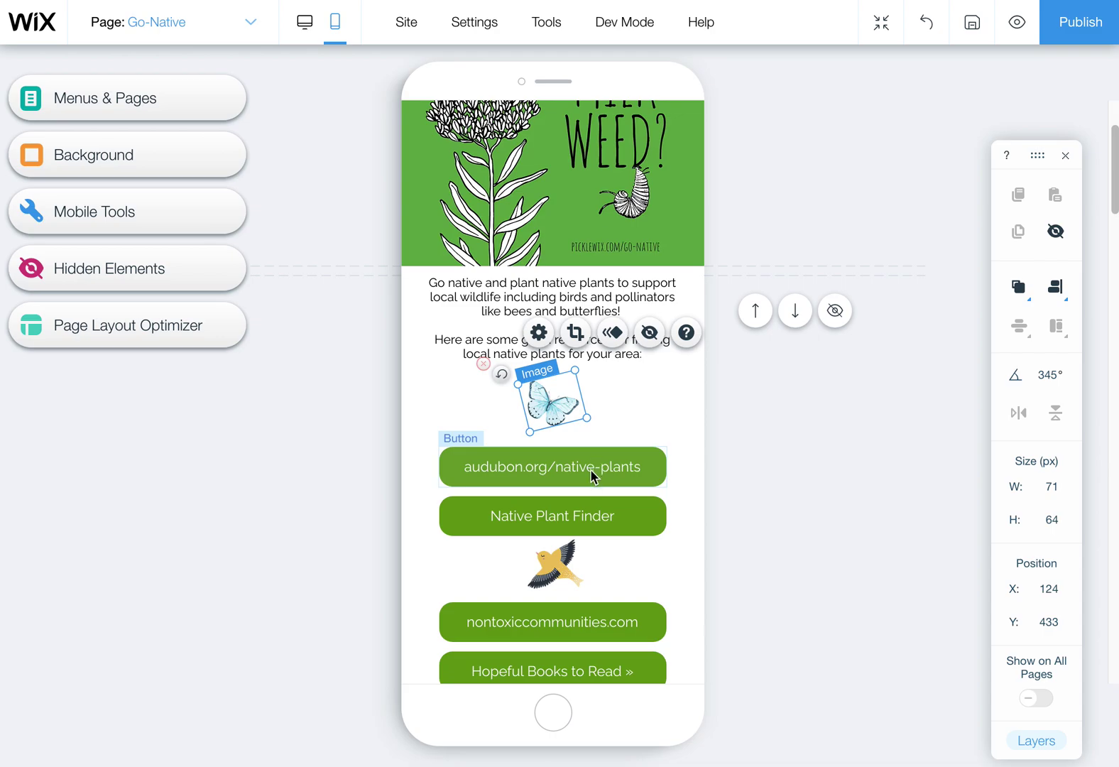
scroll(593, 483, up, 1)
scroll(639, 561, down, 2)
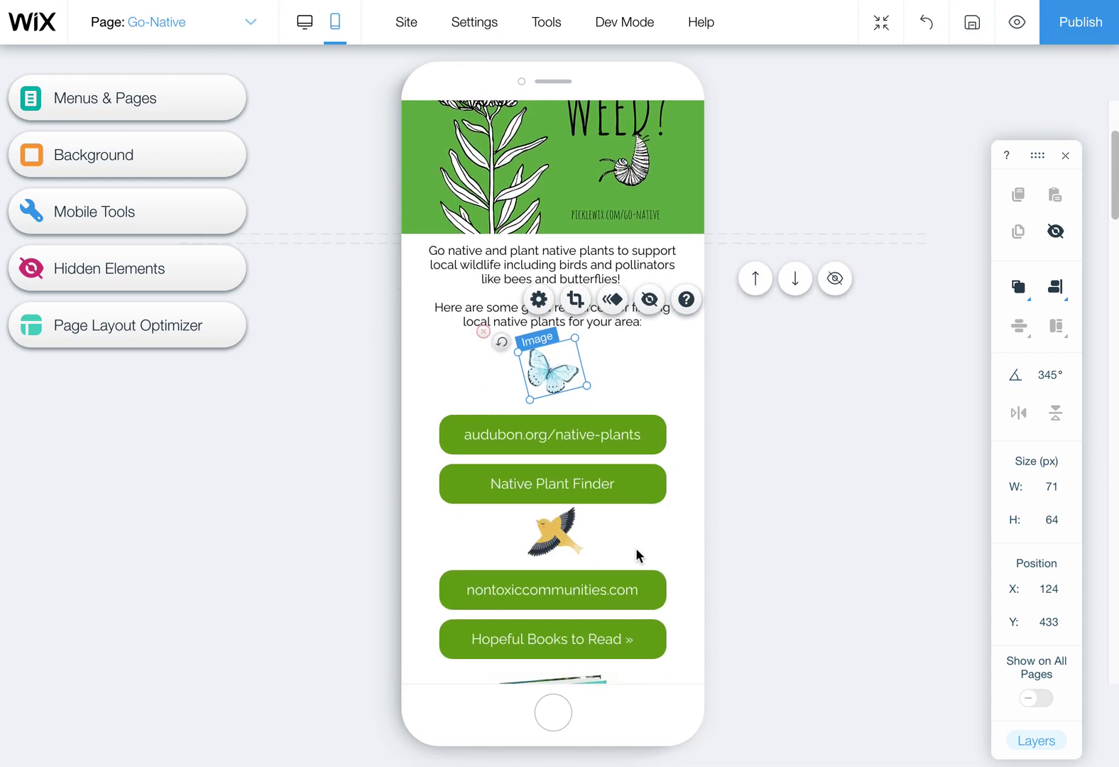
scroll(637, 555, down, 2)
scroll(617, 537, up, 5)
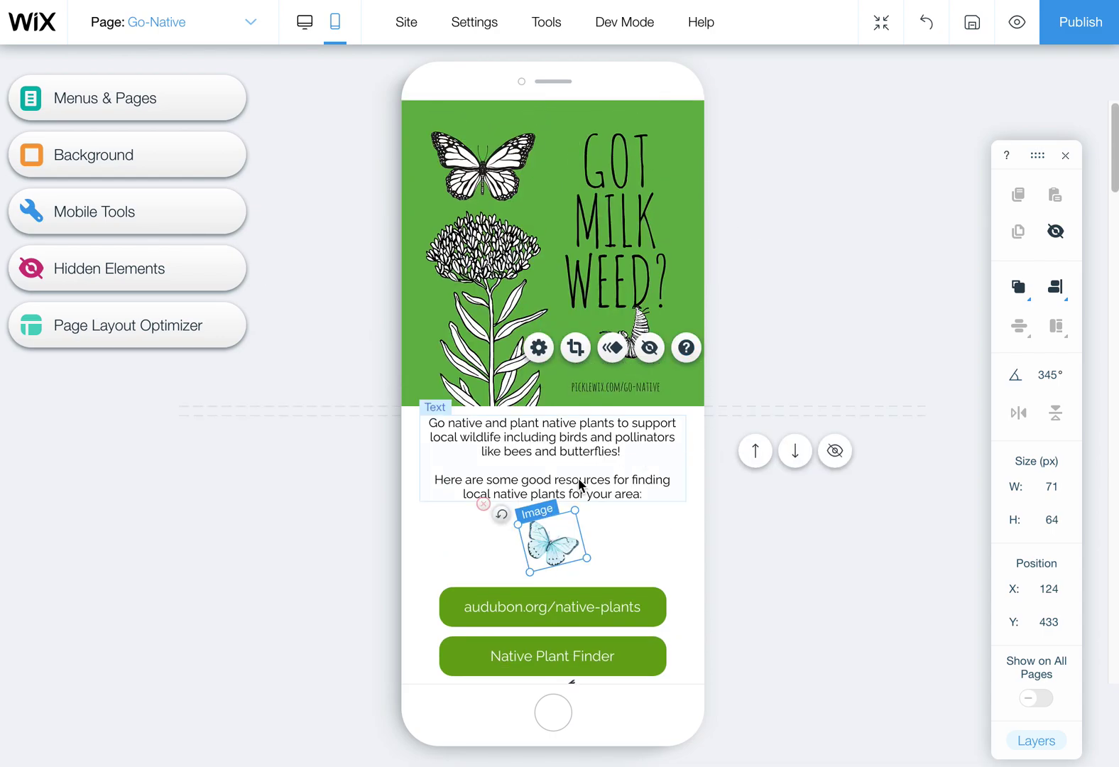
click(305, 22)
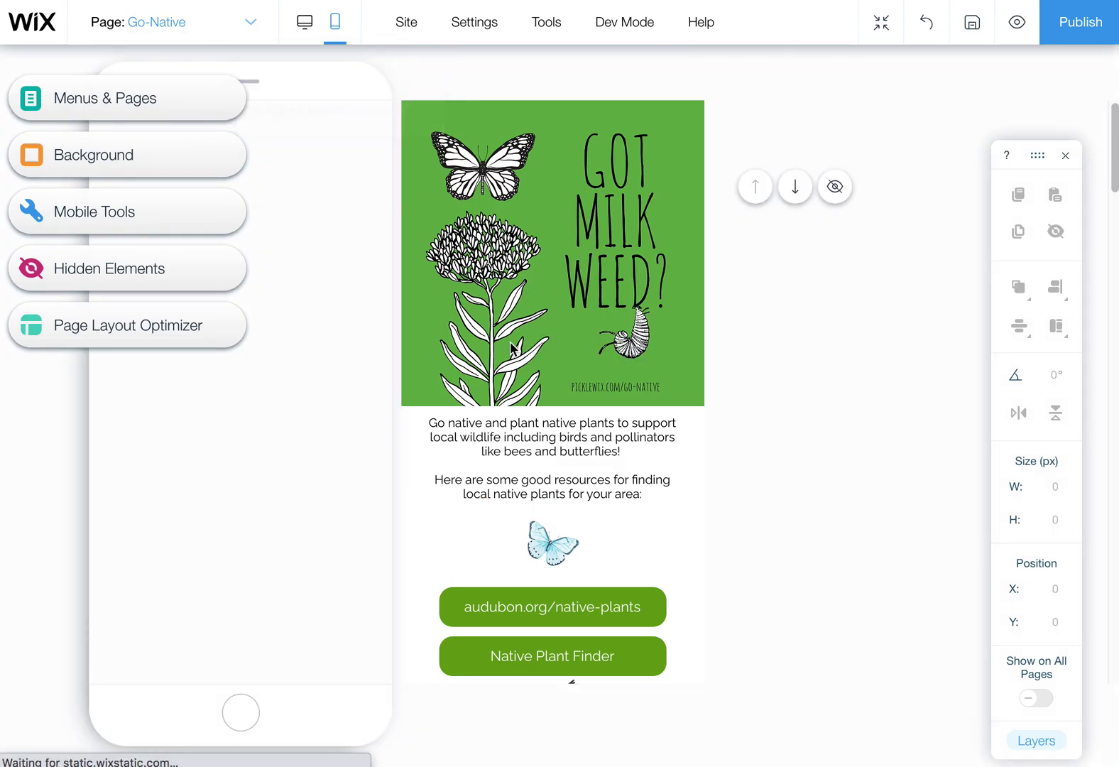
scroll(535, 447, down, 3)
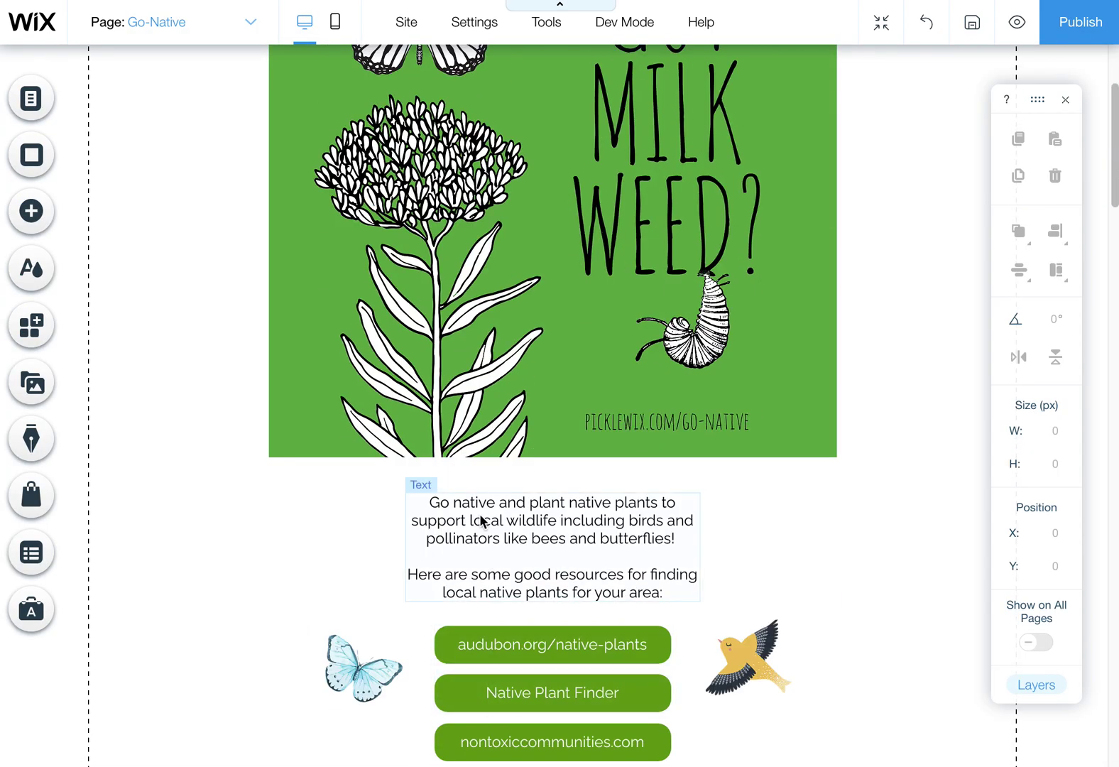